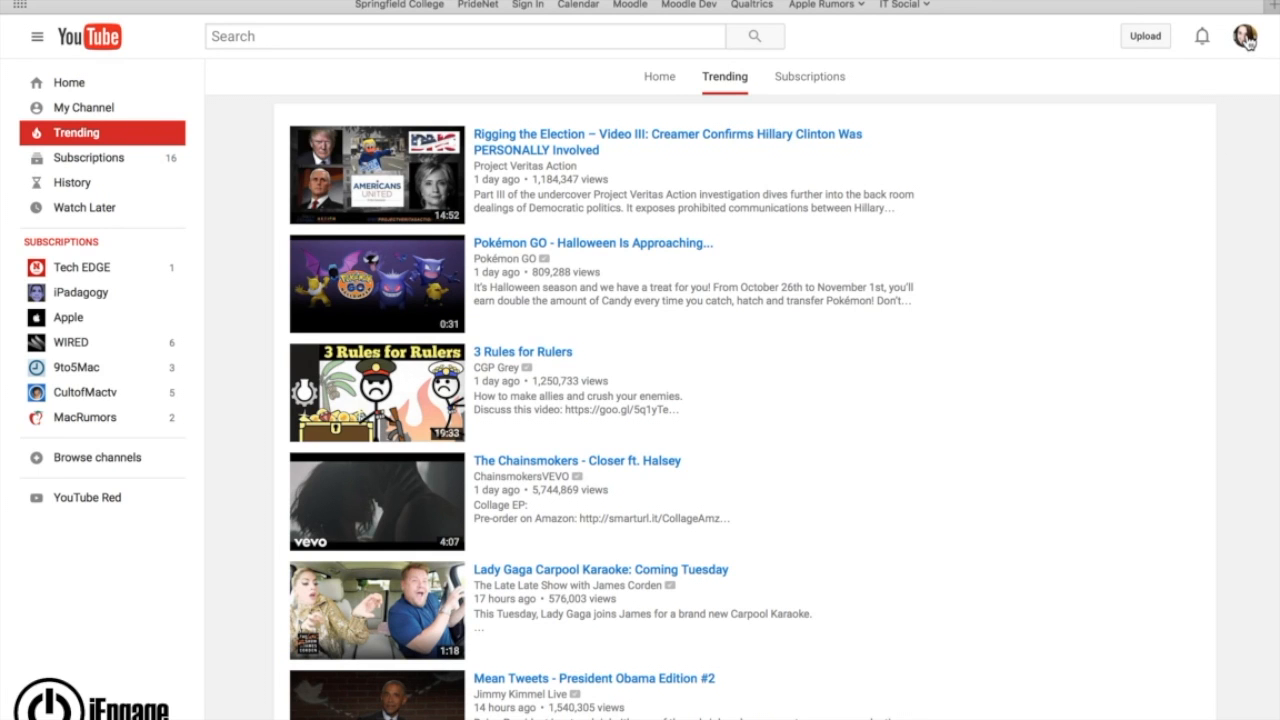
- Open the channel's Creator Studio and show the list of videos in the Video Manager
{"action": "left_click", "coordinate": [1248, 42]}
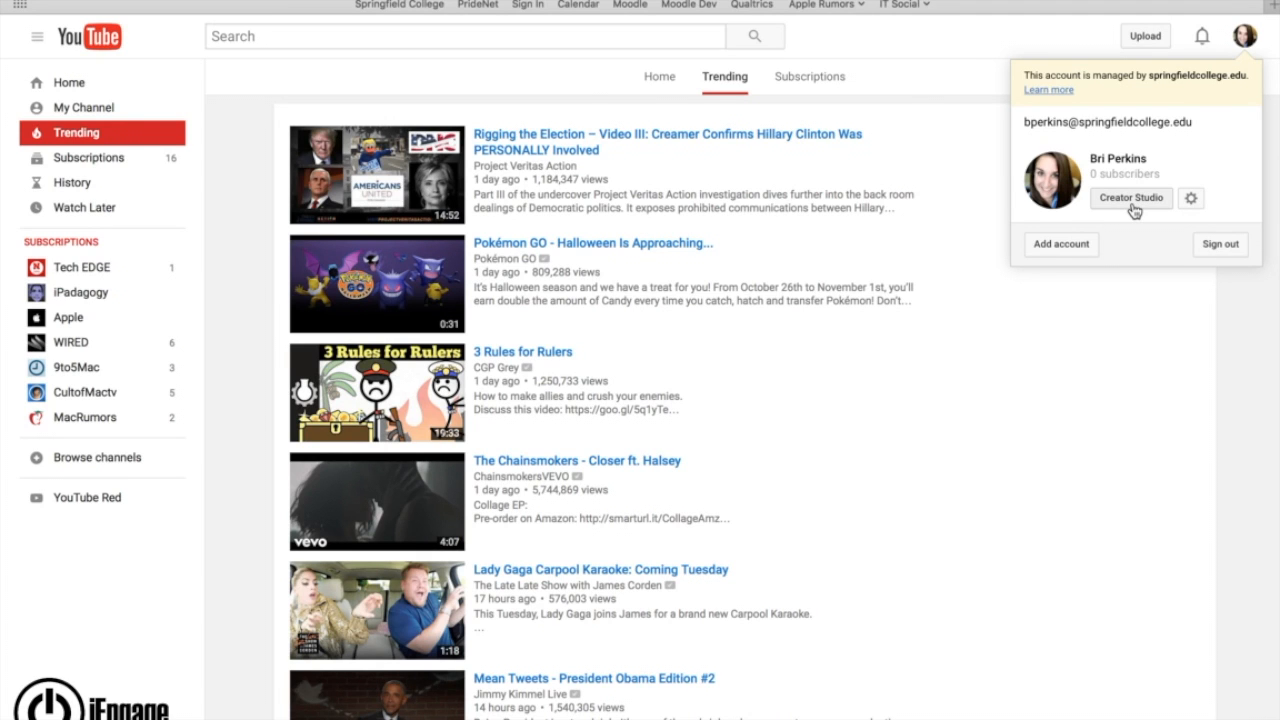
{"action": "left_click", "coordinate": [1131, 200]}
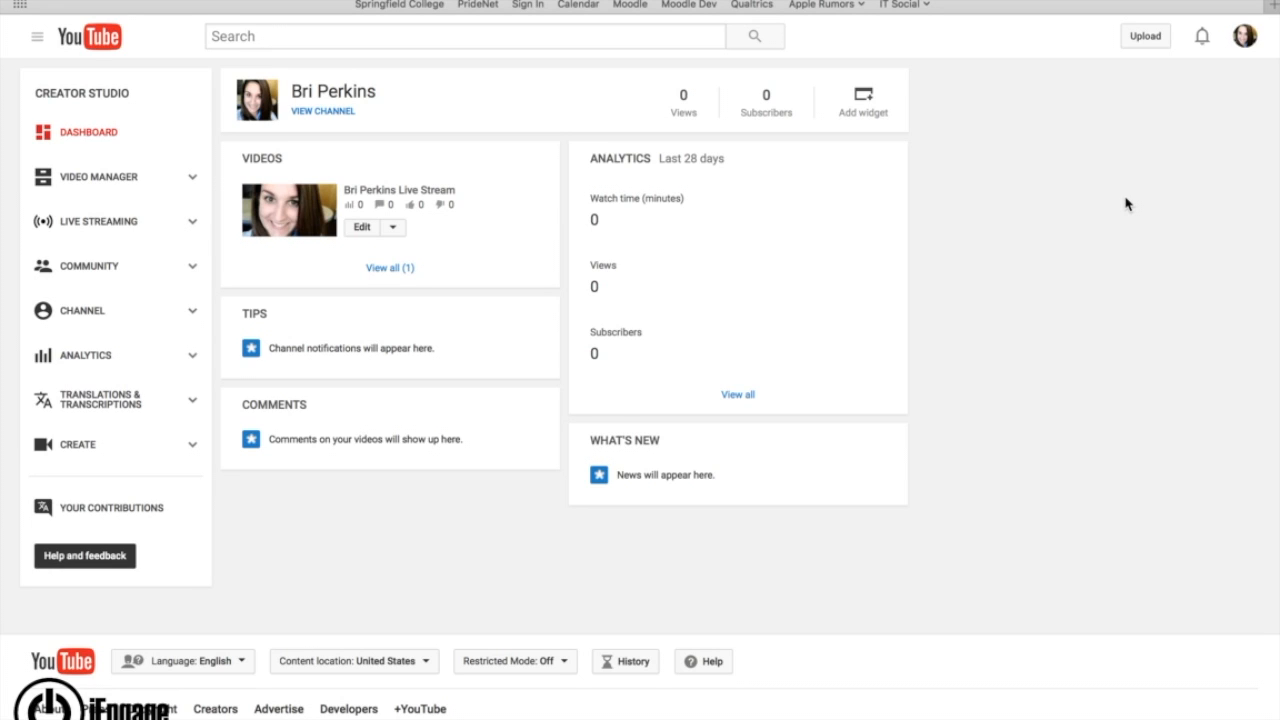
{"action": "left_click", "coordinate": [88, 181]}
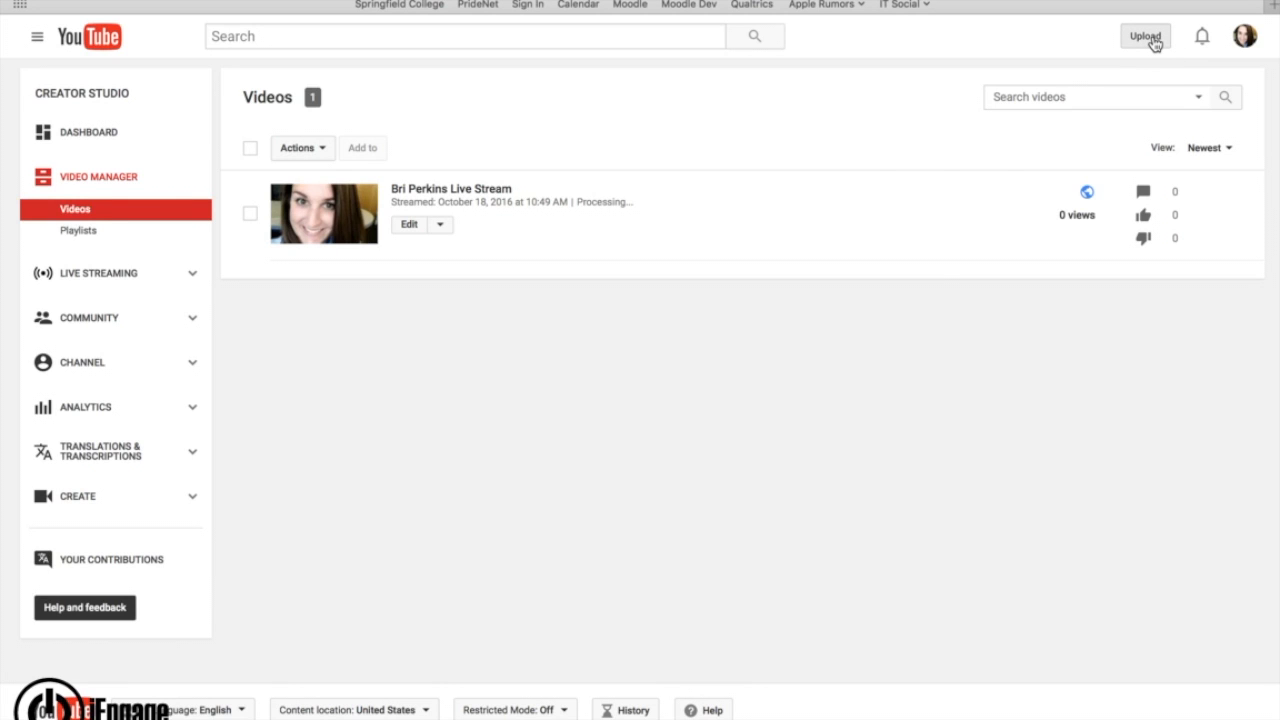
- Upload the file Going Further With Google.mp4 from the Downloads folder with its privacy set to Public
{"action": "left_click", "coordinate": [1155, 44]}
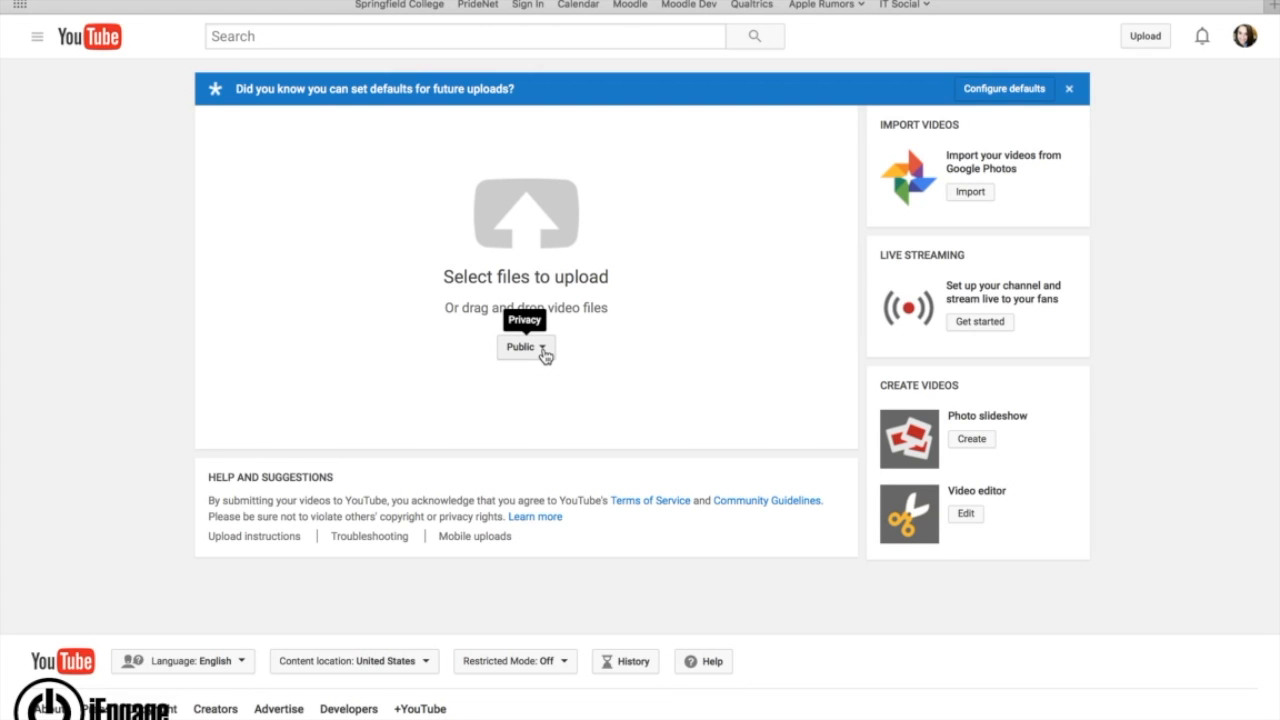
{"action": "left_click", "coordinate": [543, 350]}
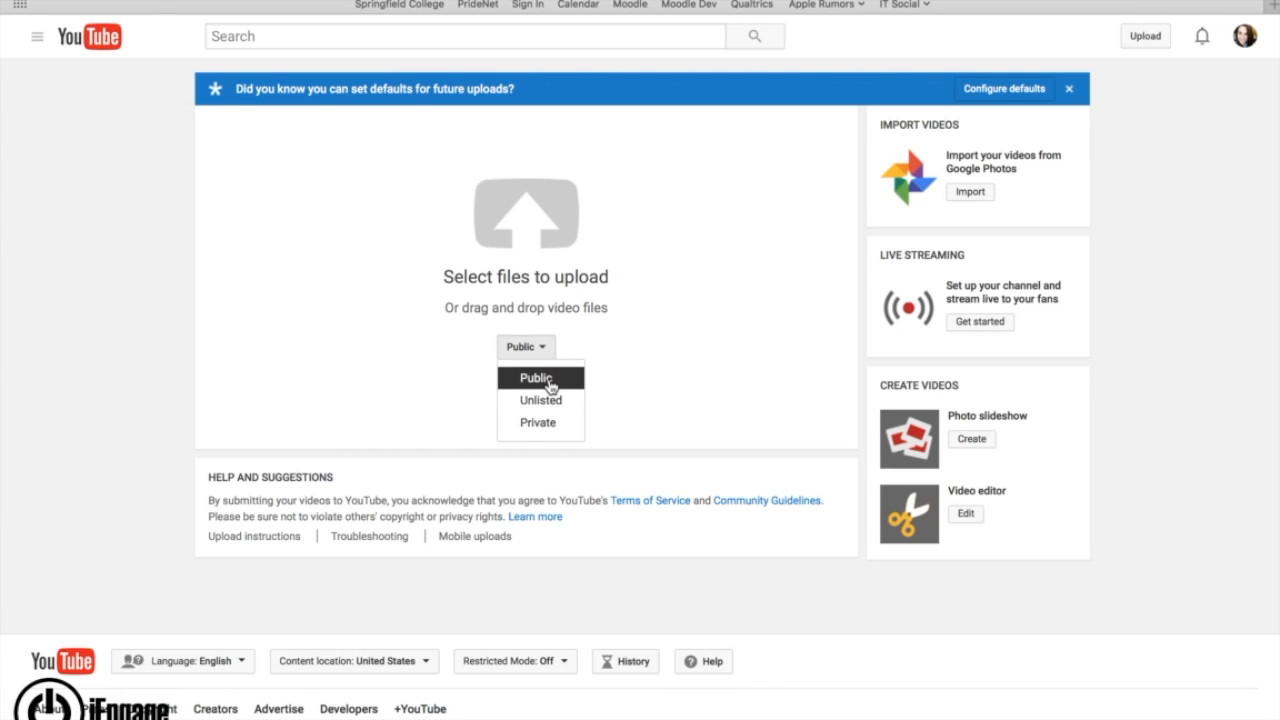
{"action": "left_click", "coordinate": [549, 386]}
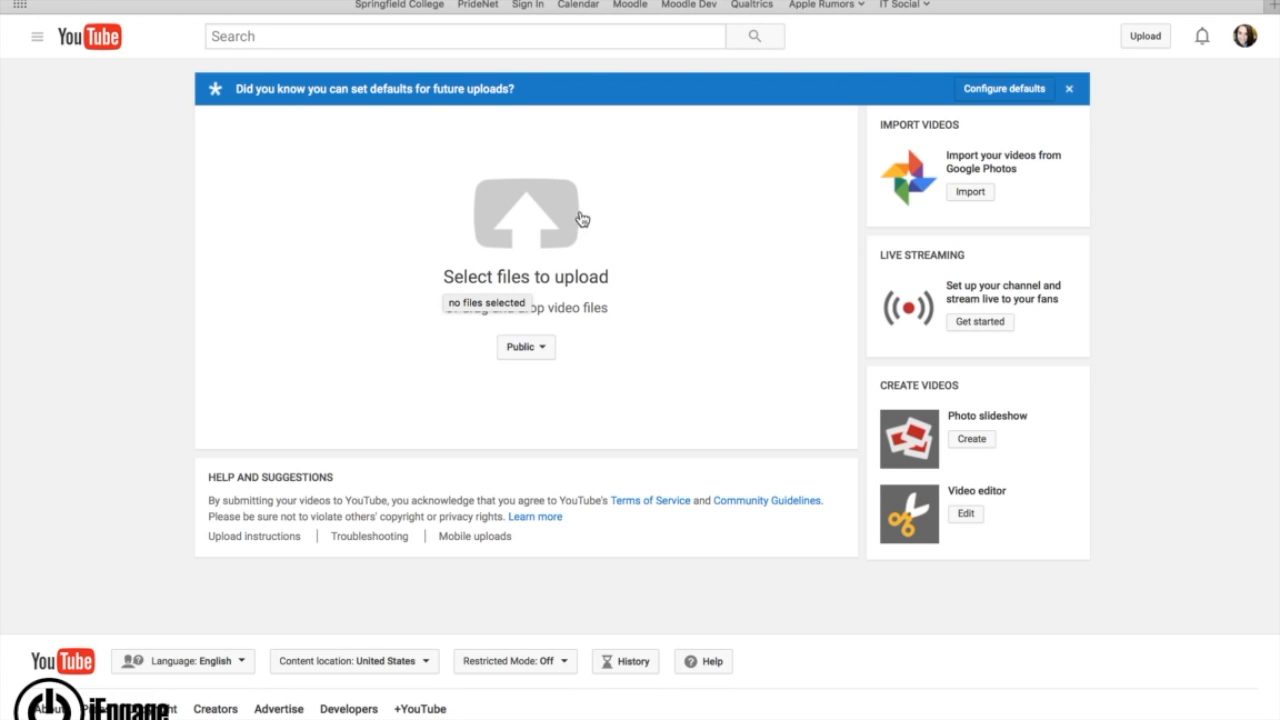
{"action": "left_click", "coordinate": [546, 222]}
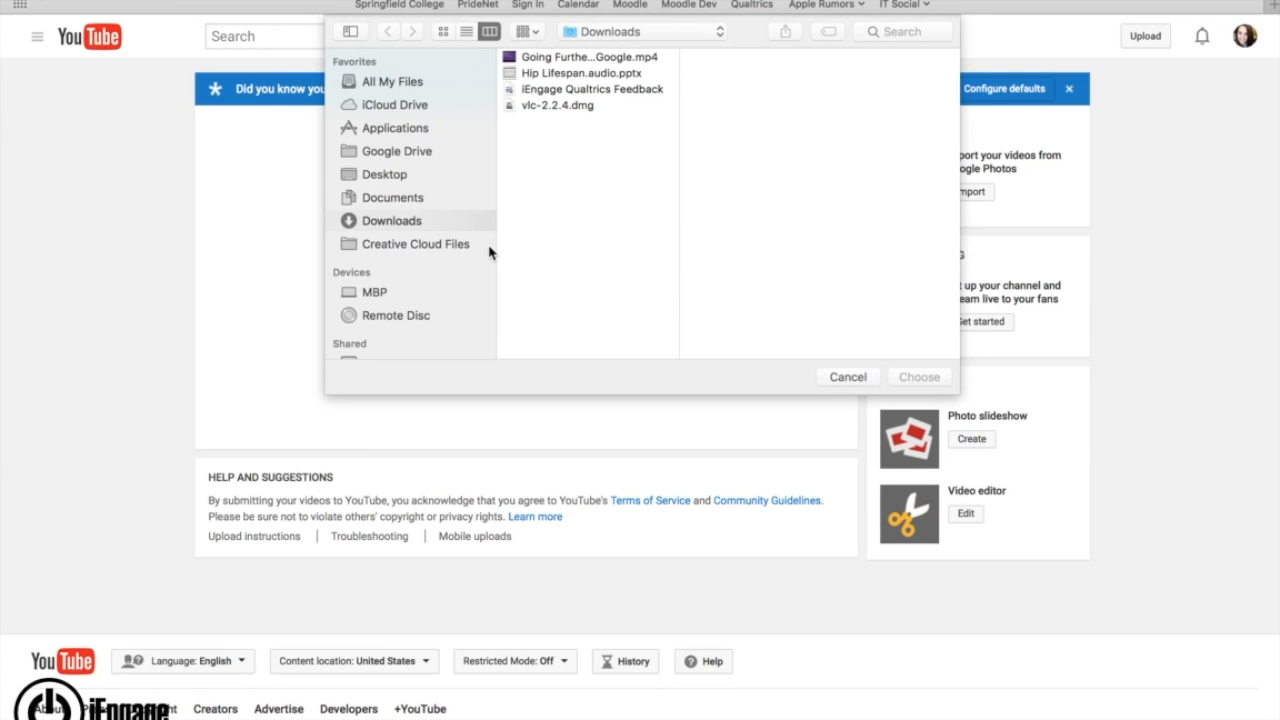
{"action": "left_click", "coordinate": [575, 59]}
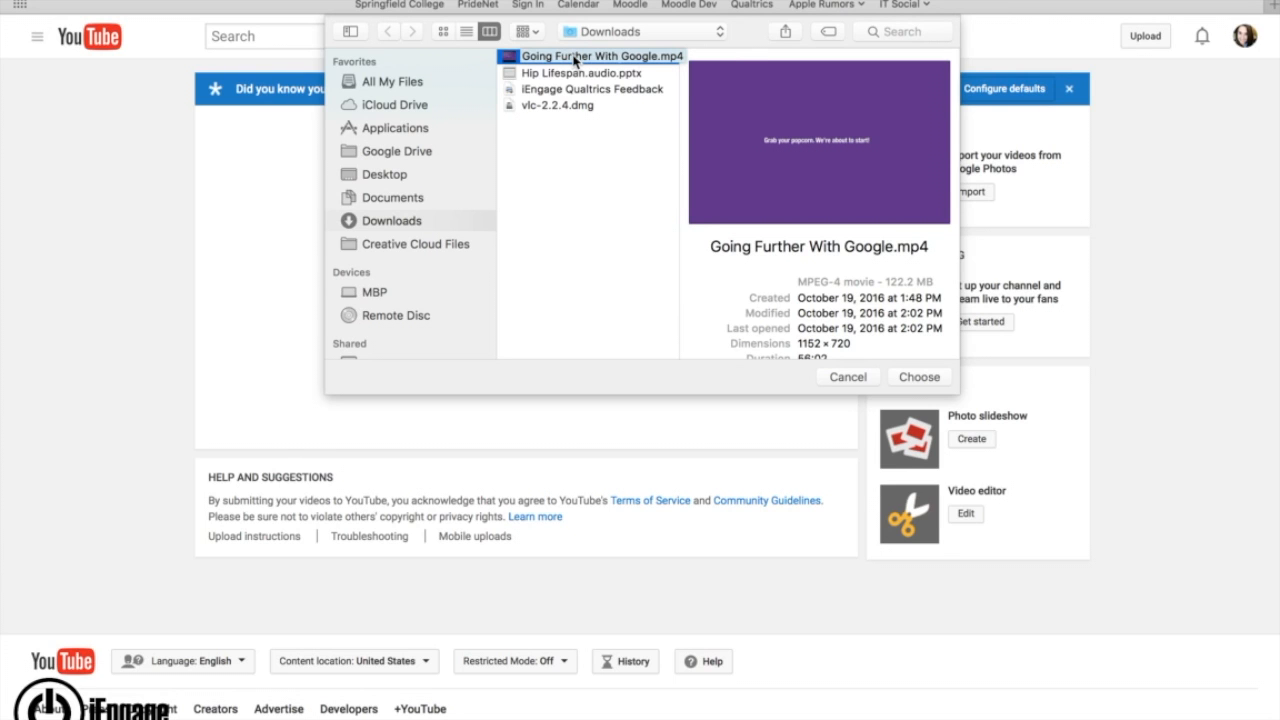
{"action": "left_click", "coordinate": [918, 377]}
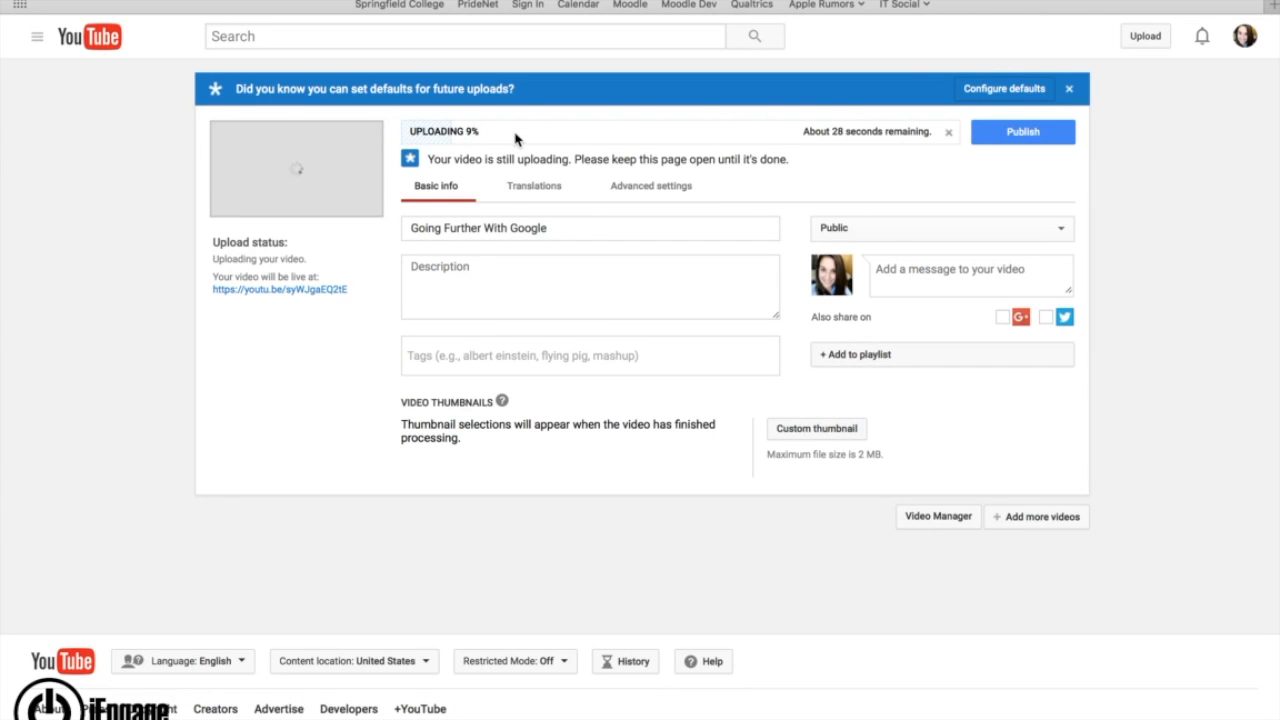
- Replace the uploaded video's title with "Getting Started With Google"
{"action": "left_click", "coordinate": [464, 287]}
{"action": "left_click_drag", "start_coordinate": [566, 227], "coordinate": [403, 216]}
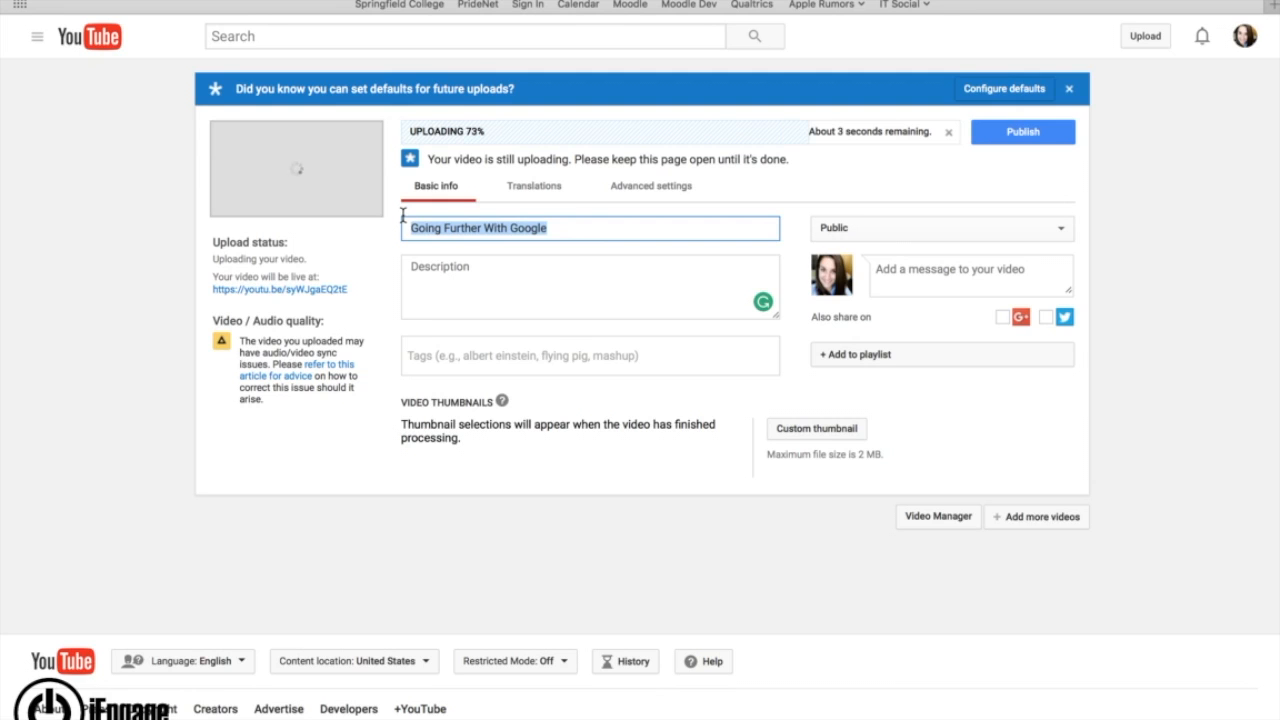
{"action": "key", "text": "BackSpace"}
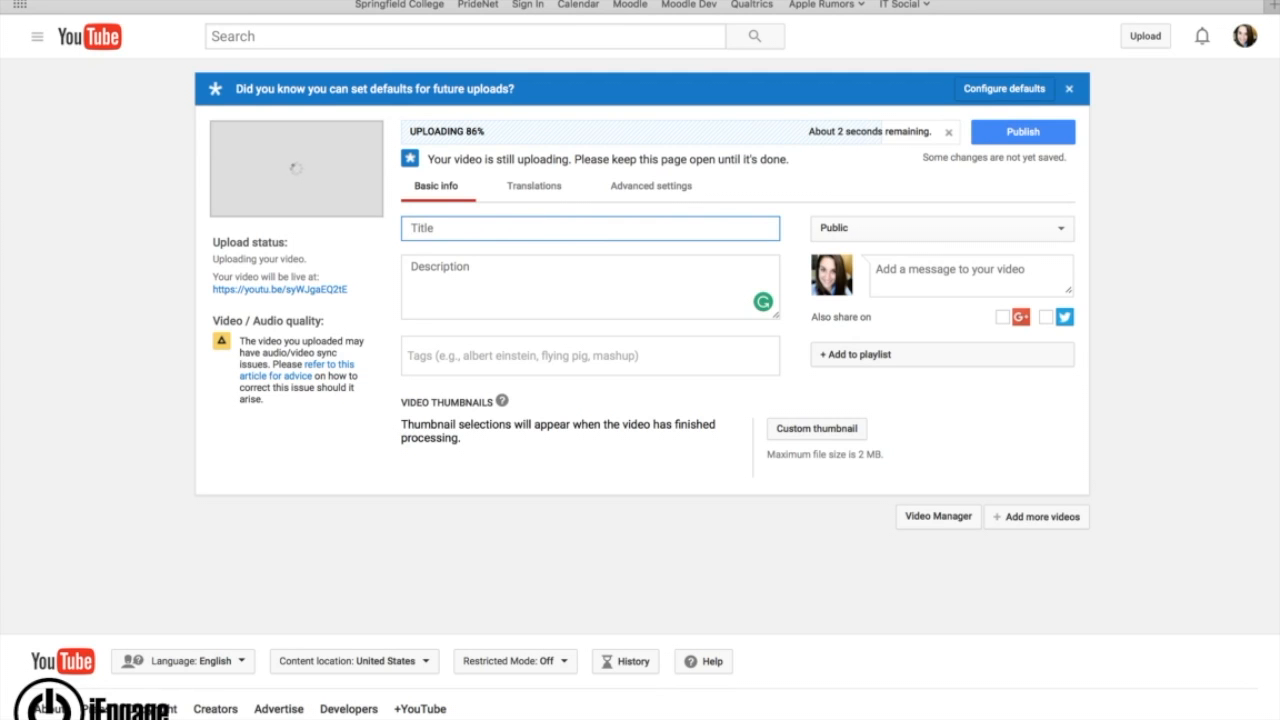
{"action": "type", "text": "Getting Started With Google"}
- Enter the video description "This workshop covers the basics of Google Docs, Google Sheets, Google Slides, sharing, and co-authoring."
{"action": "left_click", "coordinate": [495, 270]}
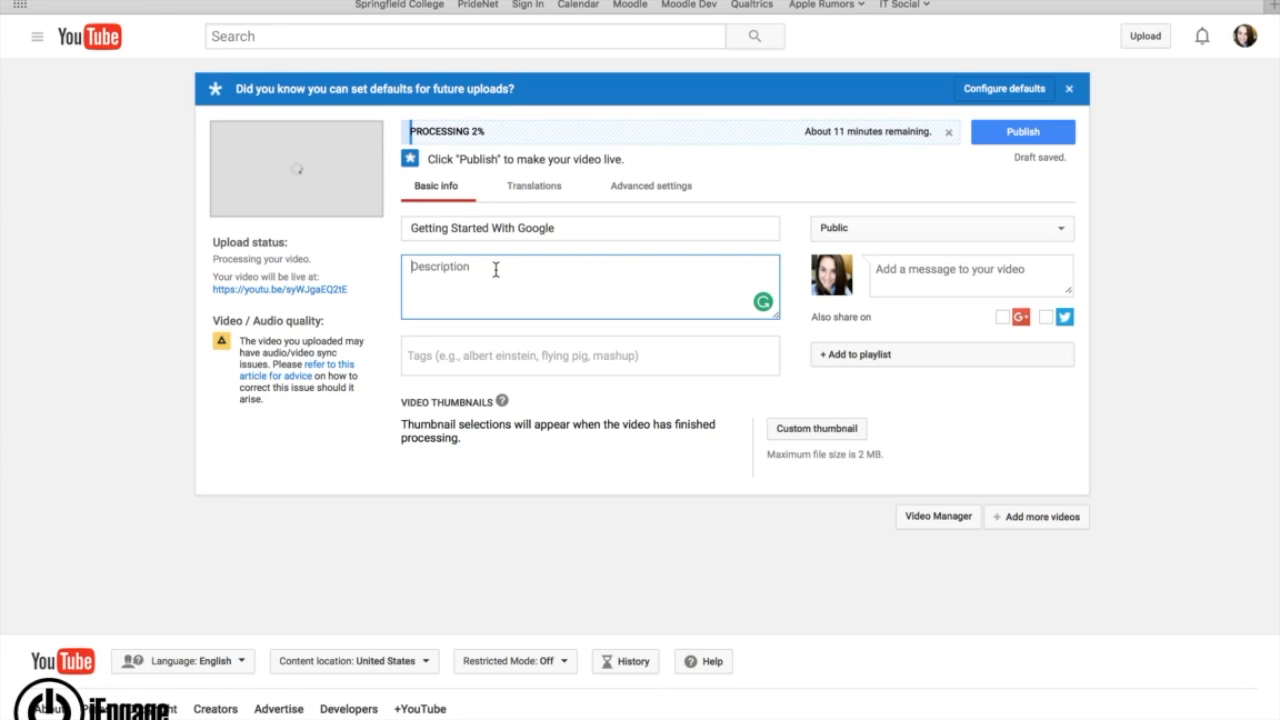
{"action": "type", "text": "This wo"}
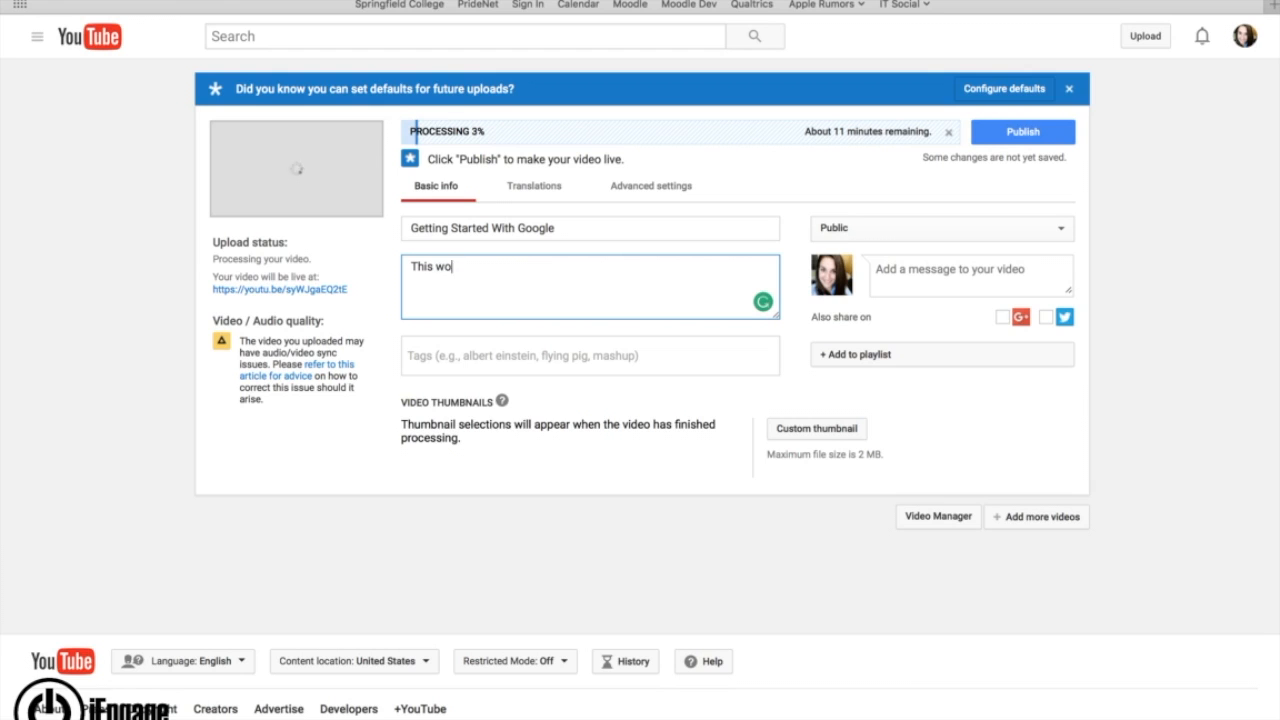
{"action": "type", "text": "rkshop coveres"}
{"action": "key", "text": "BackSpace"}
{"action": "key", "text": "BackSpace"}
{"action": "key", "text": "BackSpace"}
{"action": "type", "text": "s the basics "}
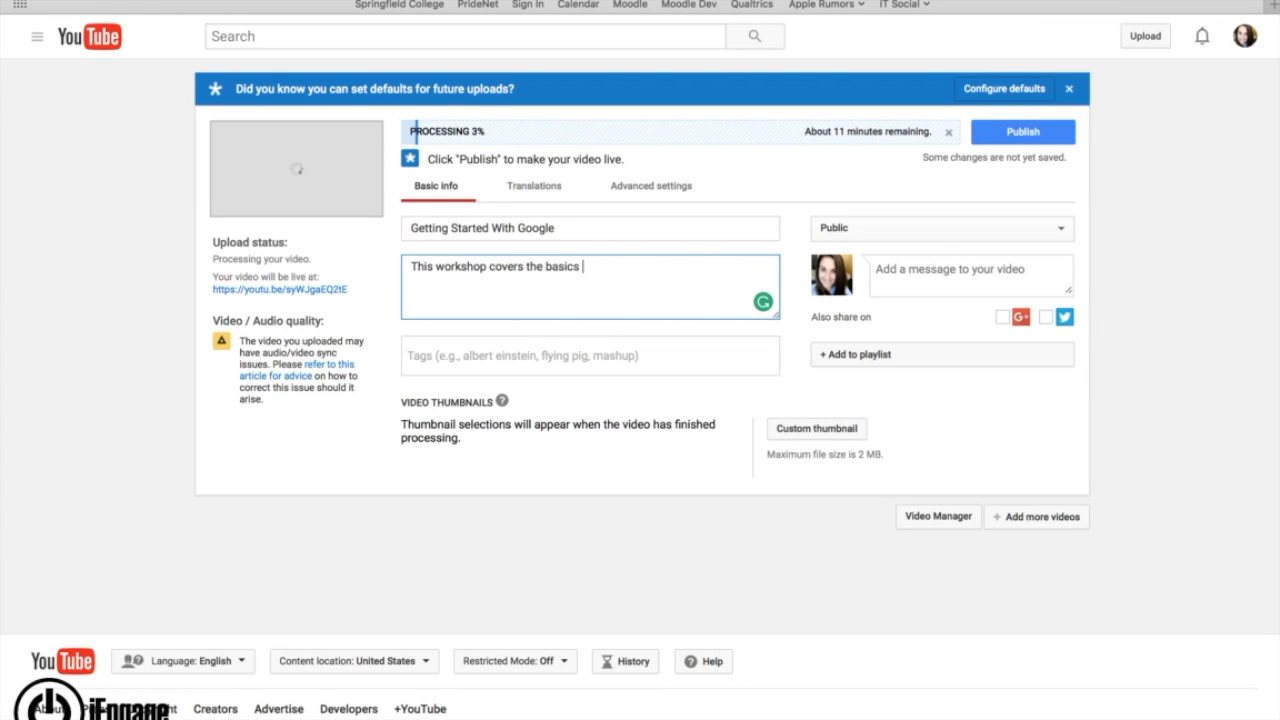
{"action": "type", "text": "of Google Docs, Googl"}
{"action": "type", "text": "eets"}
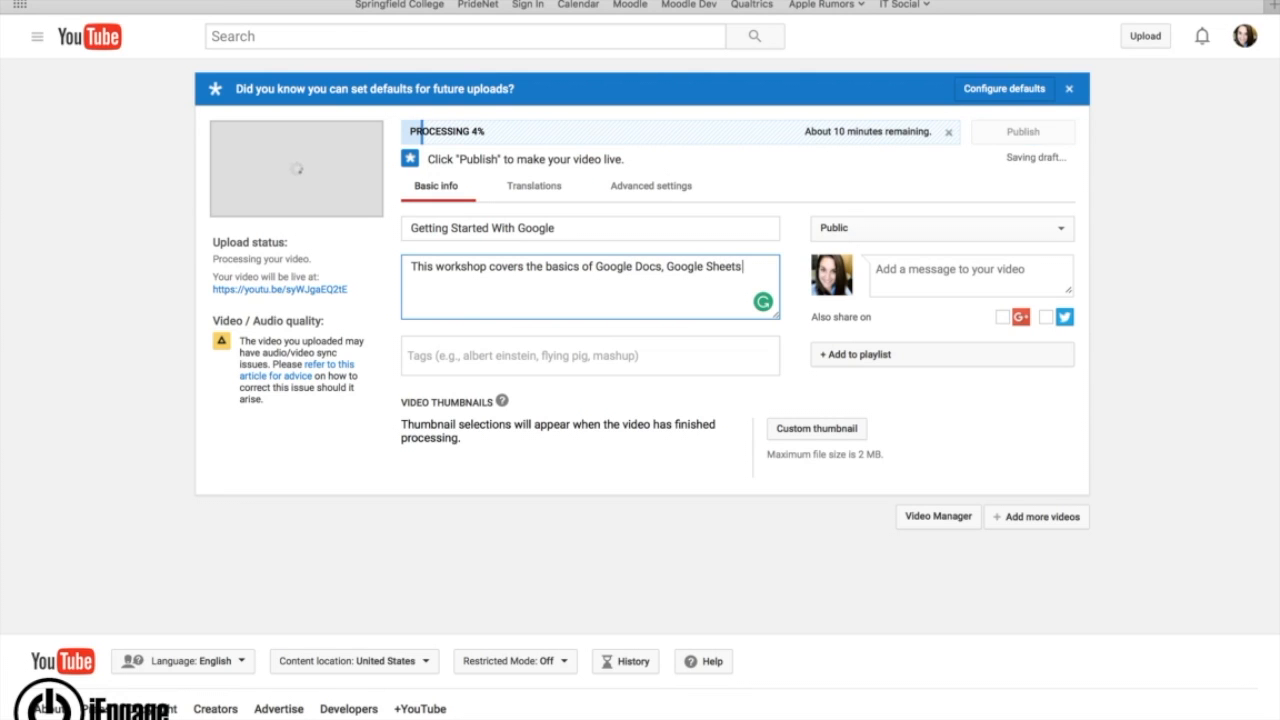
{"action": "type", "text": ", Google"}
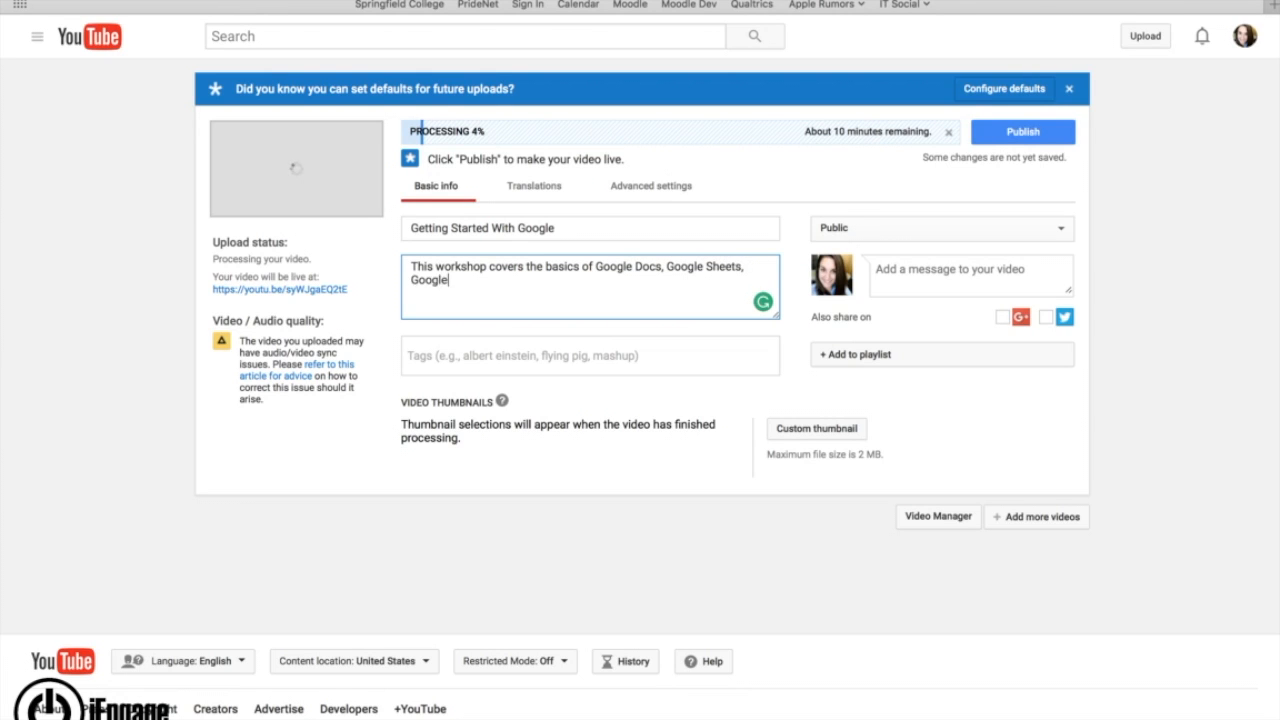
{"action": "type", "text": " Slides, sharong."}
{"action": "key", "text": "BackSpace"}
{"action": "key", "text": "BackSpace"}
{"action": "key", "text": "BackSpace"}
{"action": "key", "text": "BackSpace"}
{"action": "type", "text": "ing"}
{"action": "key", "text": "BackSpace"}
{"action": "key", "text": "BackSpace"}
{"action": "type", "text": "ng, and co-authoring."}
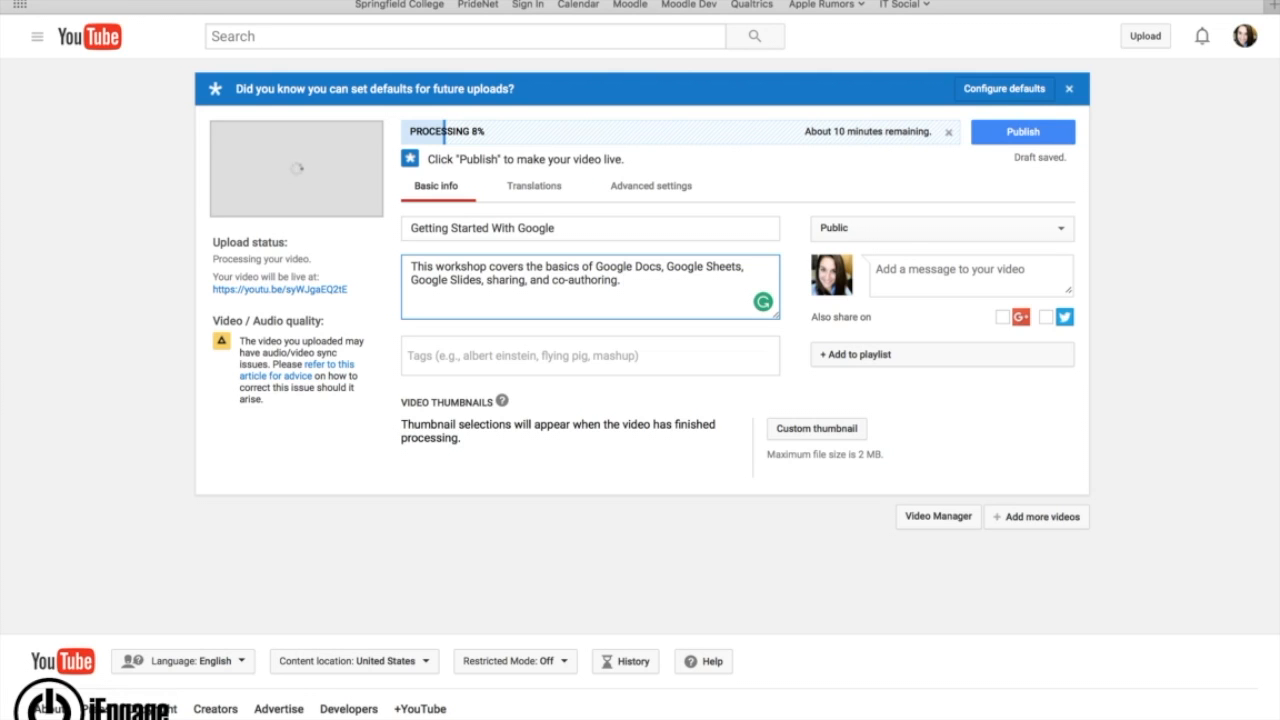
- Add the tags Google, Sheets, Slides, Docs, Author, Edit and Share to the video
{"action": "left_click", "coordinate": [481, 364]}
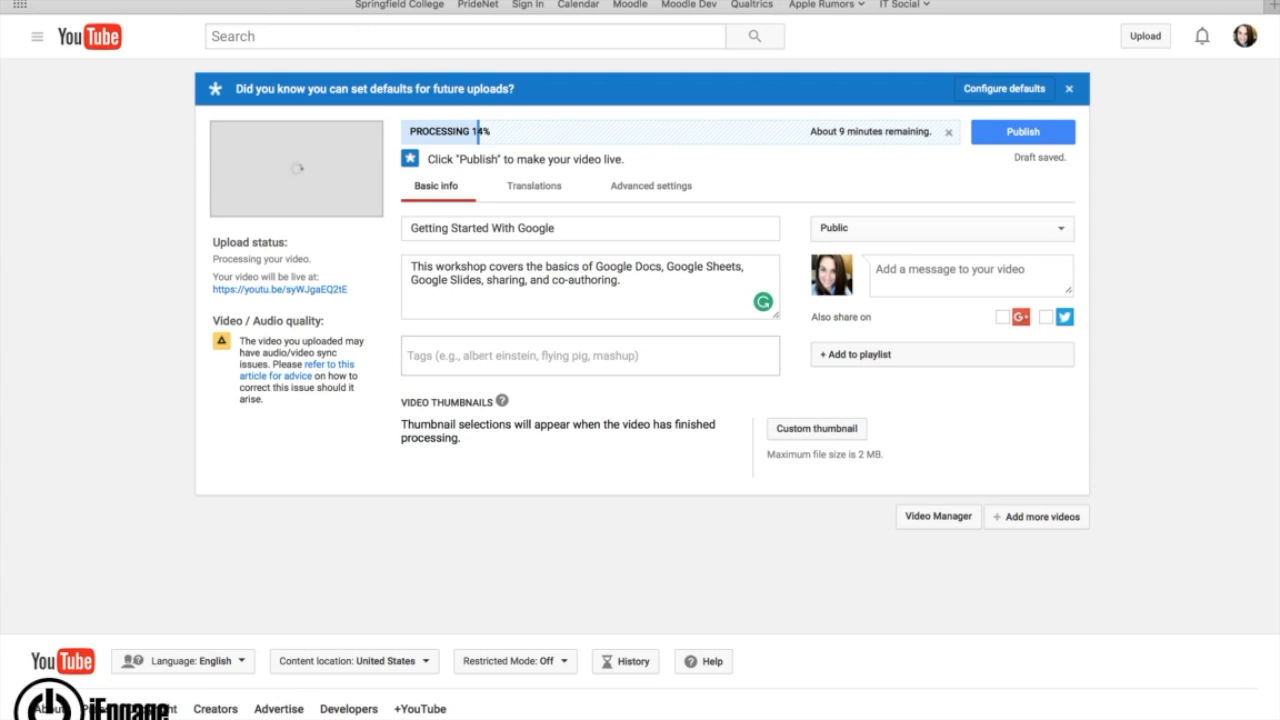
{"action": "type", "text": "Google"}
{"action": "key", "text": "Return"}
{"action": "type", "text": "Sheets"}
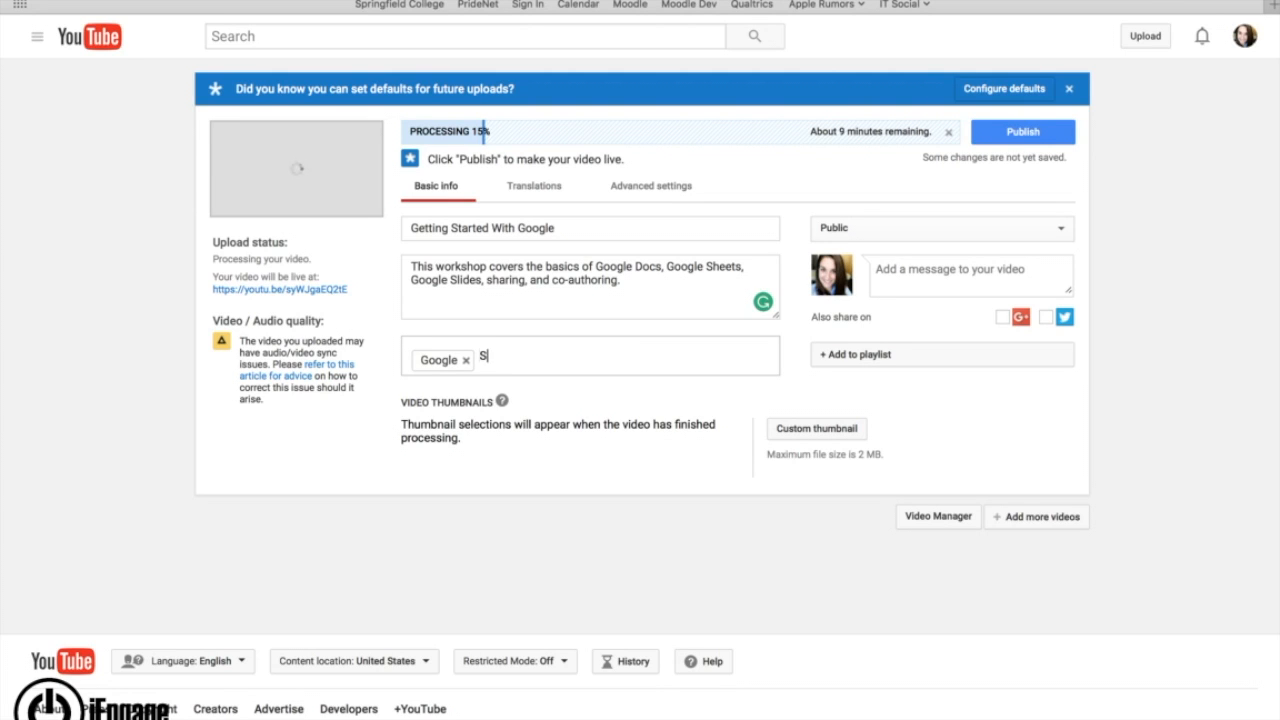
{"action": "key", "text": "Return"}
{"action": "type", "text": "Slides,Docs,"}
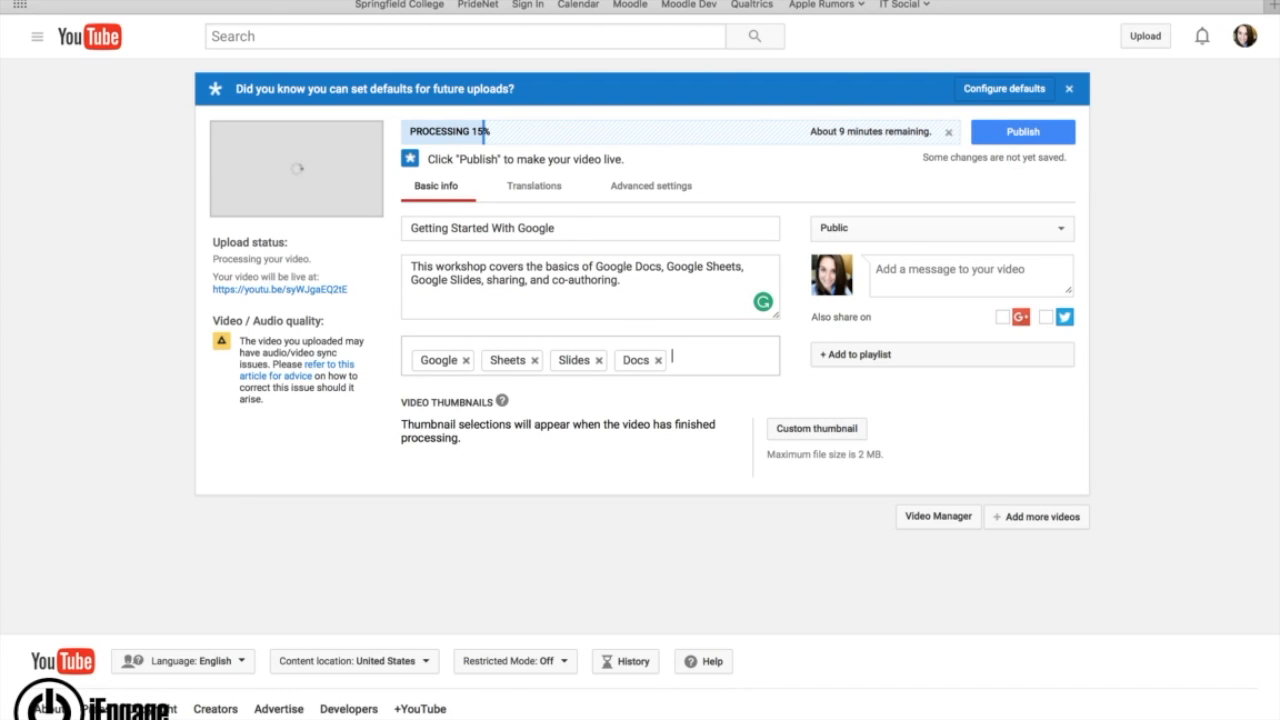
{"action": "type", "text": "Productivity,"}
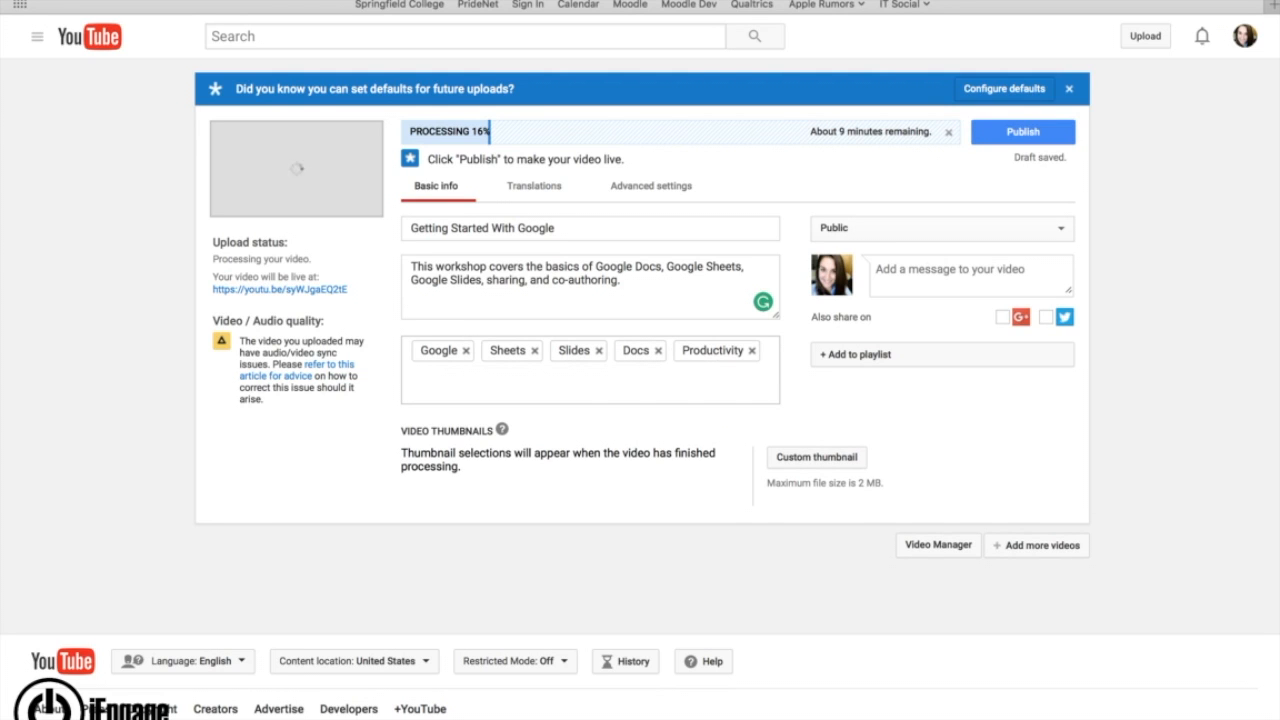
{"action": "type", "text": "Aithor,"}
{"action": "key", "text": "BackSpace"}
{"action": "key", "text": "BackSpace"}
{"action": "key", "text": "BackSpace"}
{"action": "key", "text": "BackSpace"}
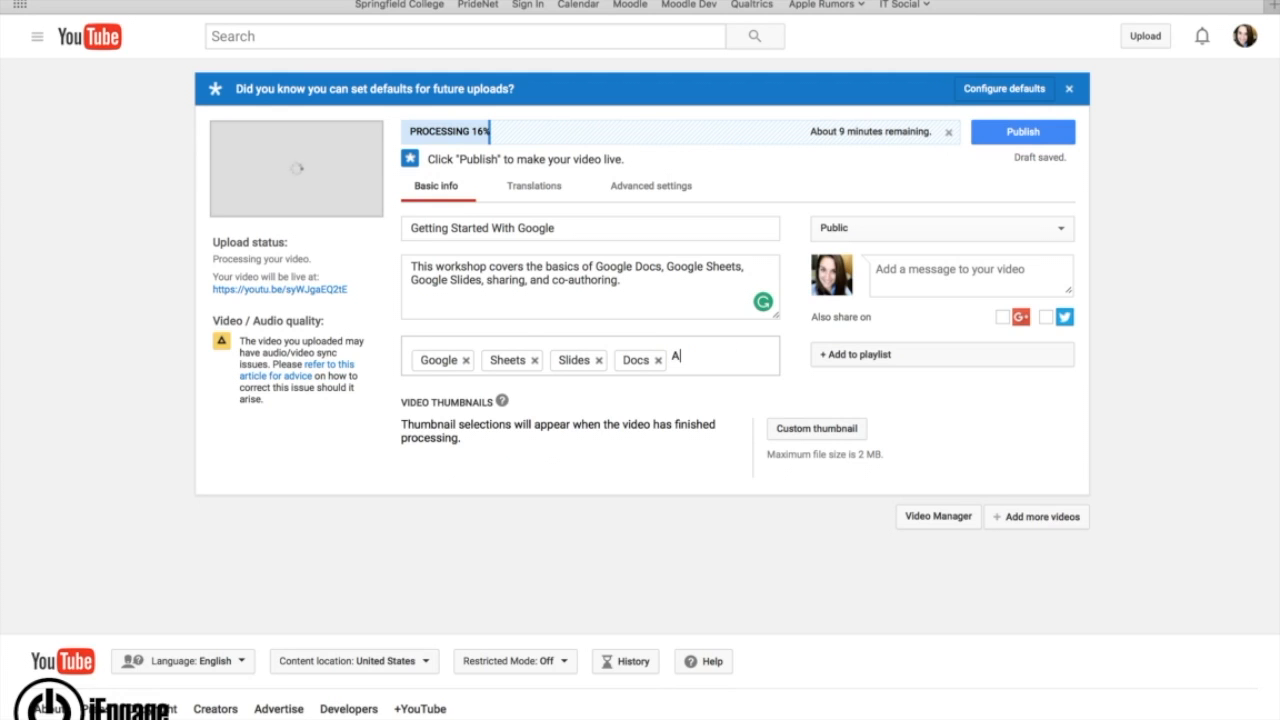
{"action": "type", "text": "Author,Edit,Share,"}
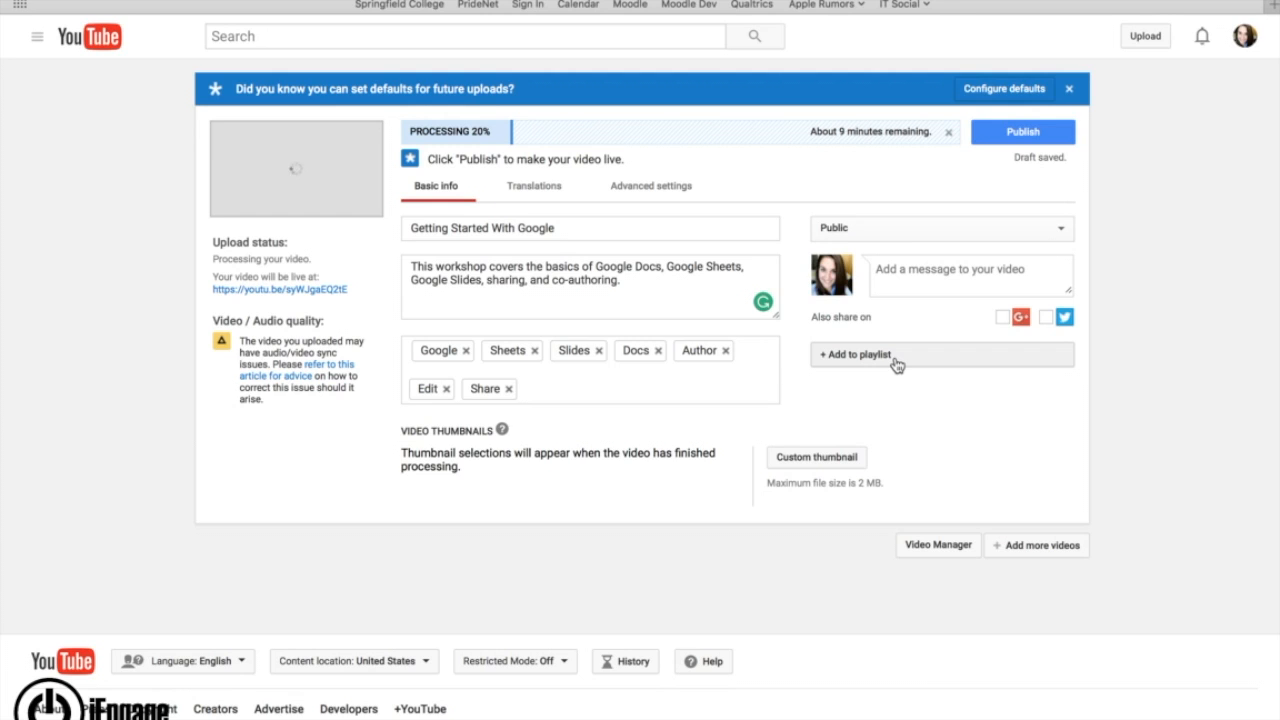
- Create a new public playlist named "Google" and add the video to it
{"action": "left_click", "coordinate": [895, 362]}
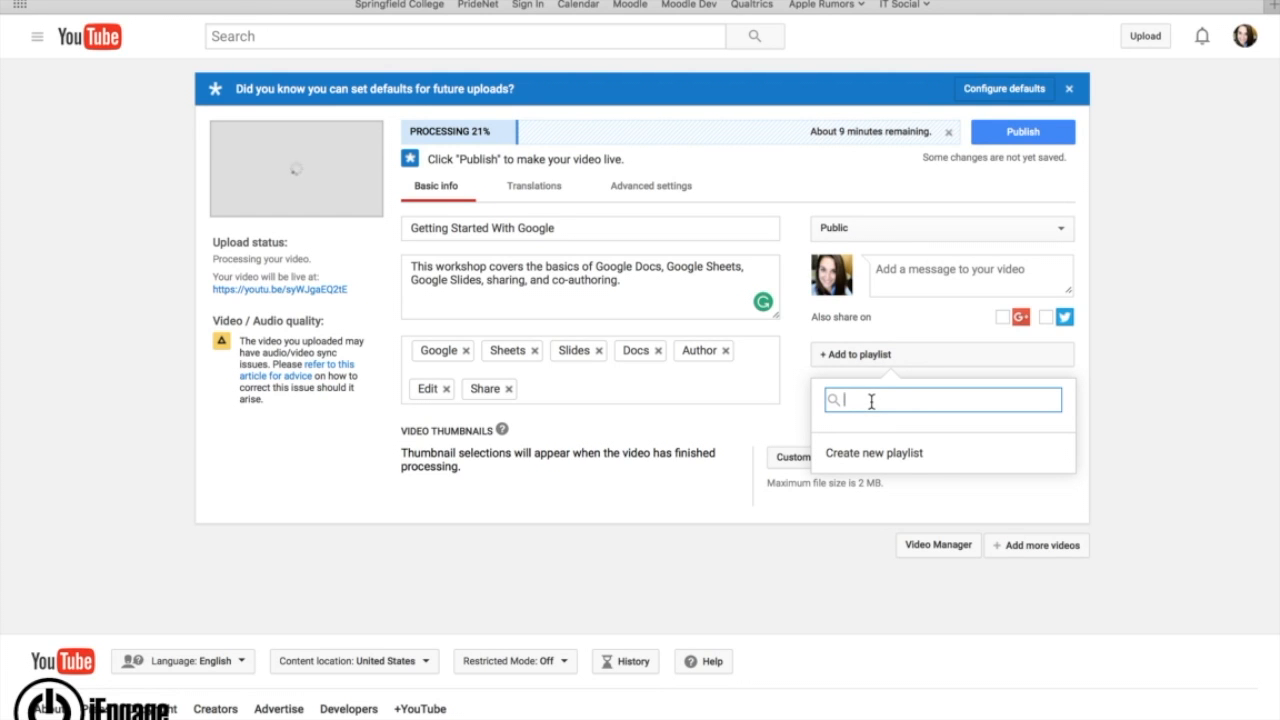
{"action": "left_click", "coordinate": [868, 454]}
{"action": "type", "text": "Google"}
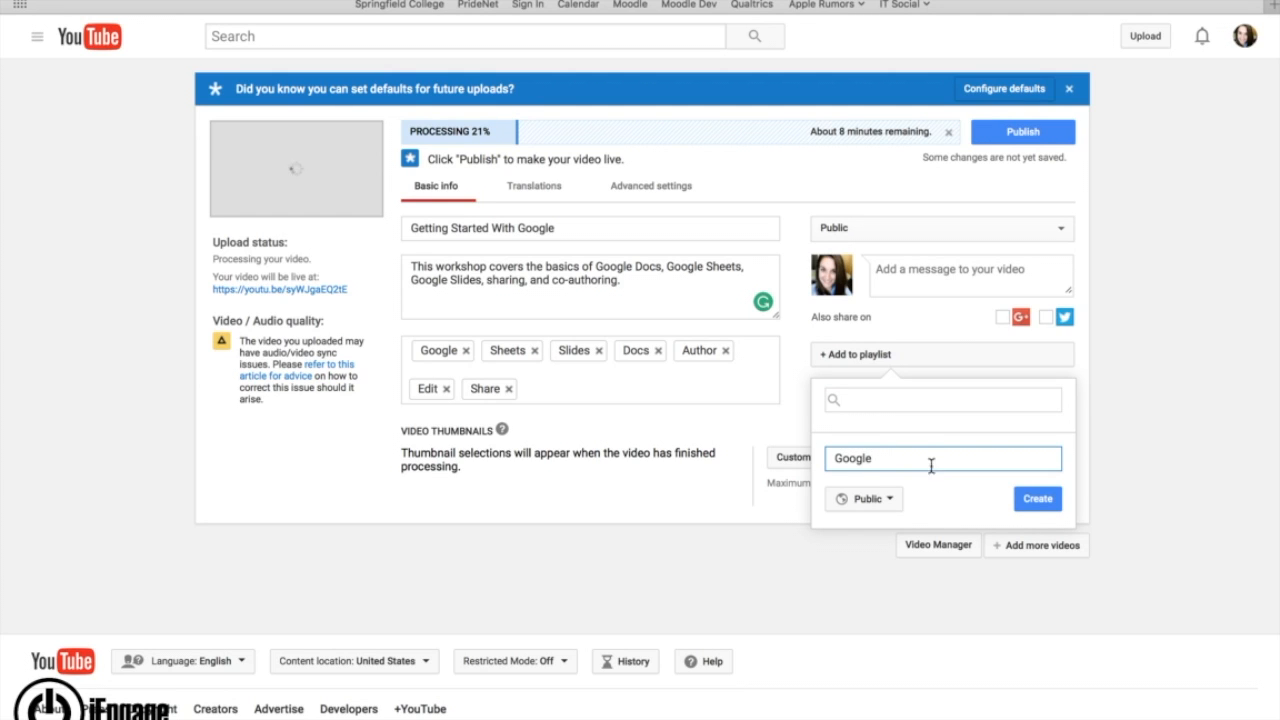
{"action": "left_click", "coordinate": [870, 506]}
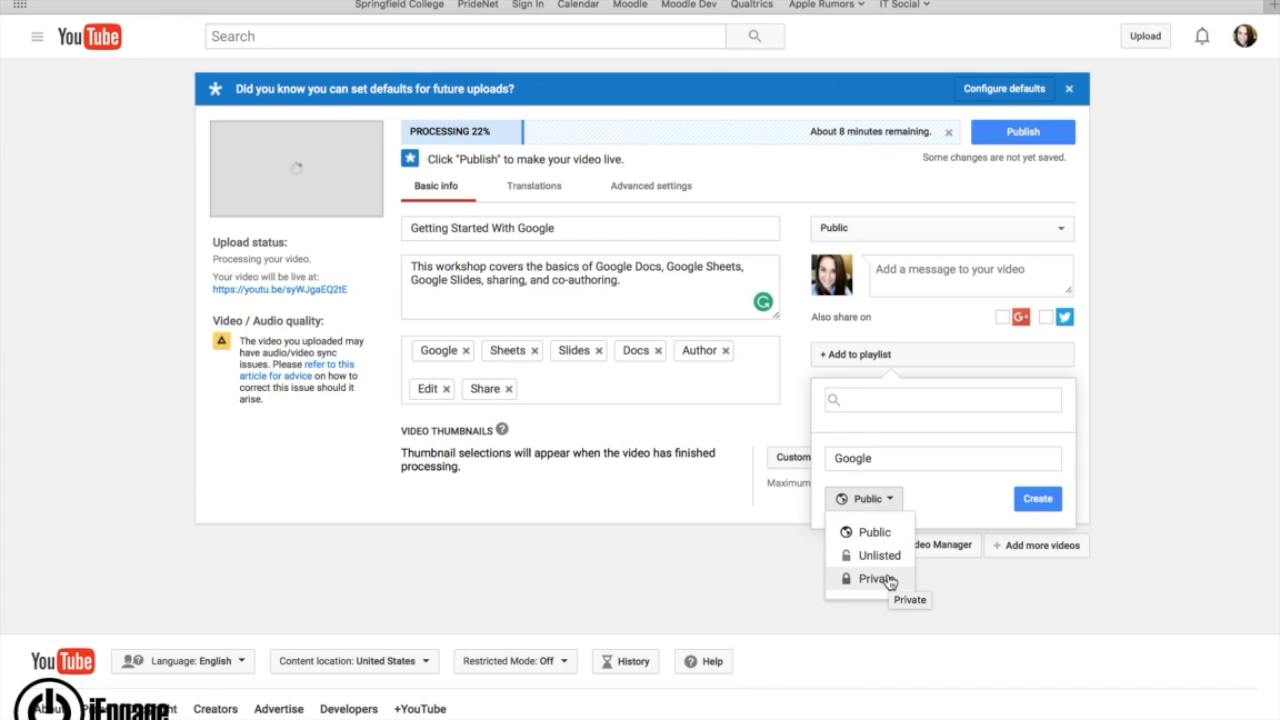
{"action": "left_click", "coordinate": [882, 536]}
{"action": "left_click", "coordinate": [1042, 502]}
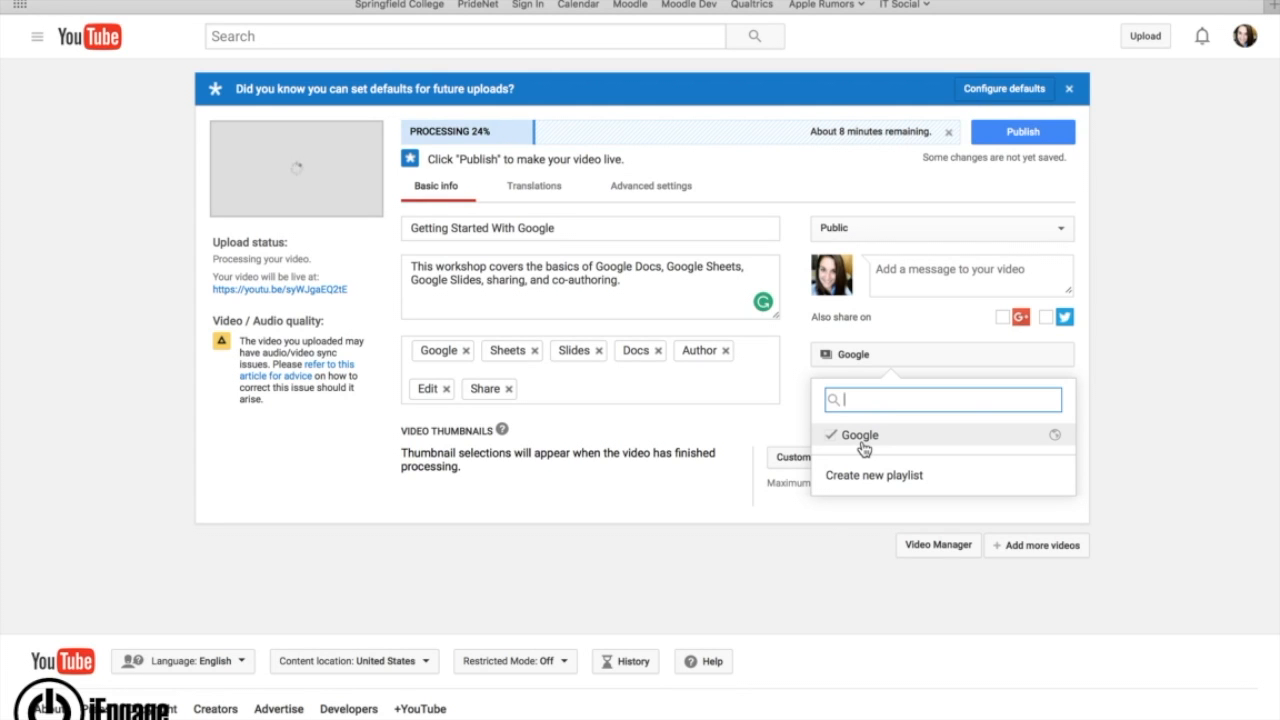
{"action": "left_click", "coordinate": [631, 548]}
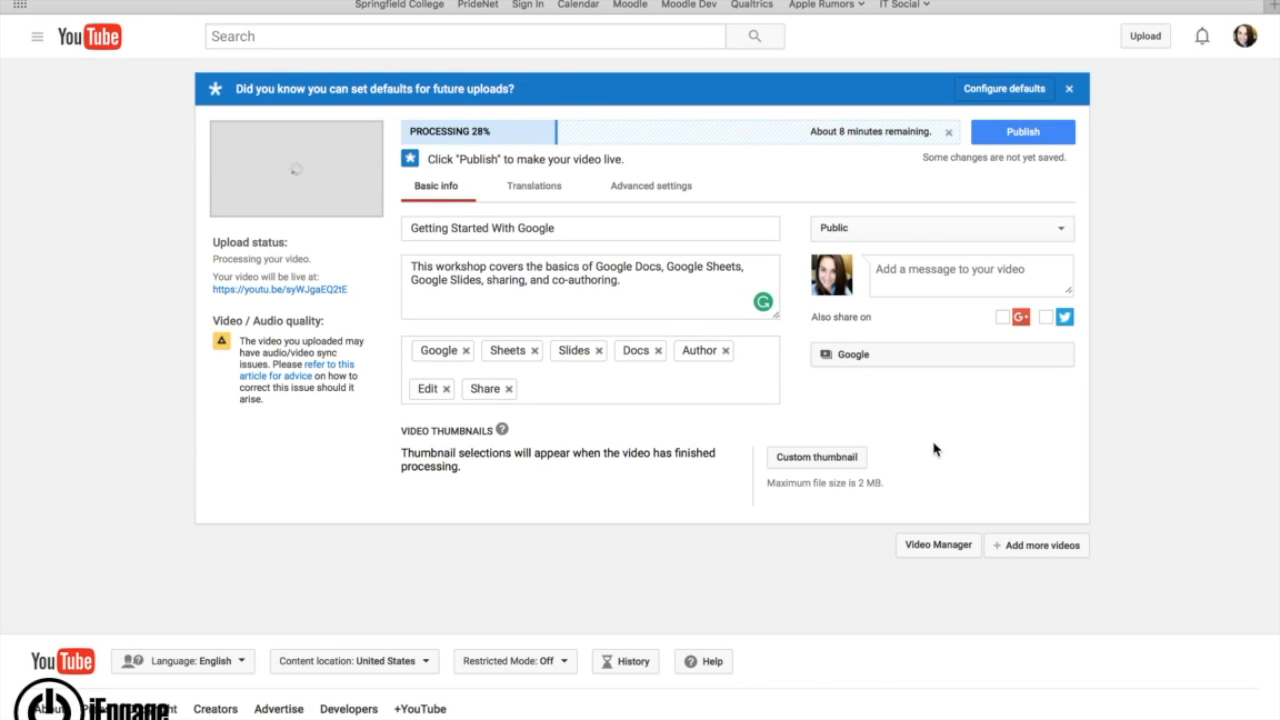
- Set Confused iPad.jpg from the Workshop Graphics folder in Google Drive's Branding Photos as the video's custom thumbnail
{"action": "left_click", "coordinate": [836, 461]}
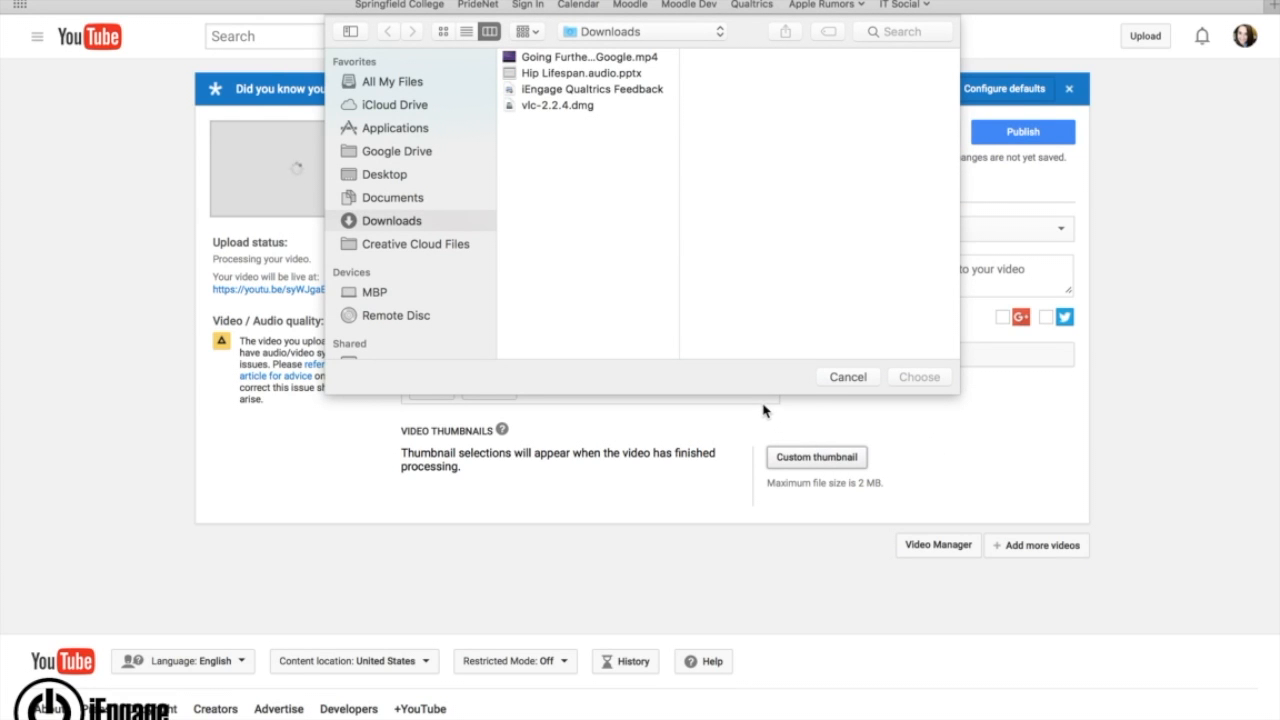
{"action": "left_click", "coordinate": [418, 149]}
{"action": "left_click", "coordinate": [561, 92]}
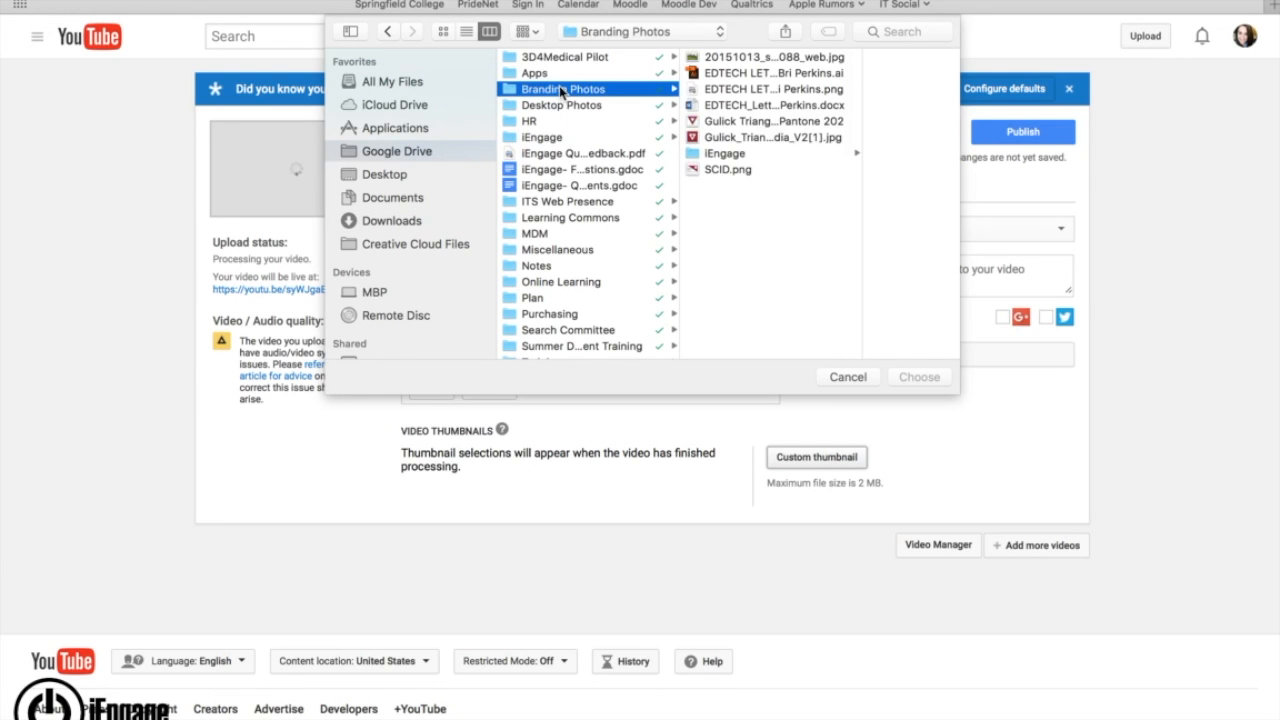
{"action": "left_click", "coordinate": [735, 157]}
{"action": "left_click", "coordinate": [814, 74]}
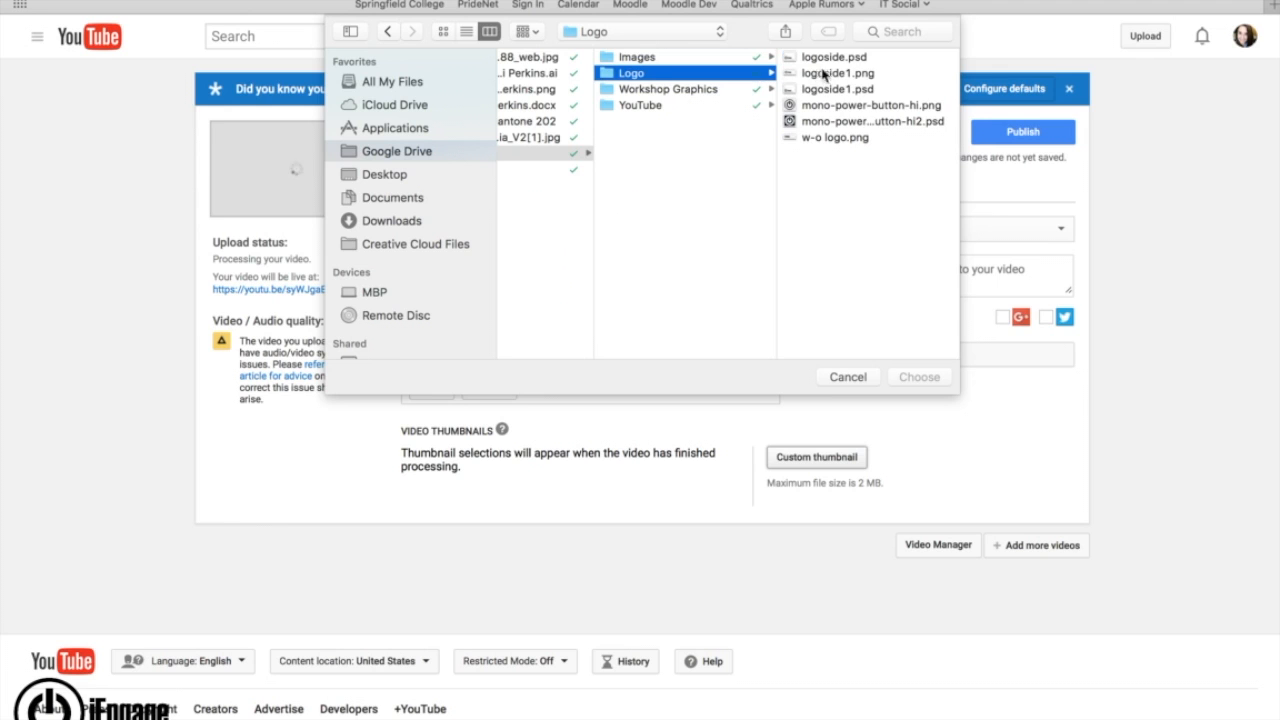
{"action": "left_click", "coordinate": [665, 90]}
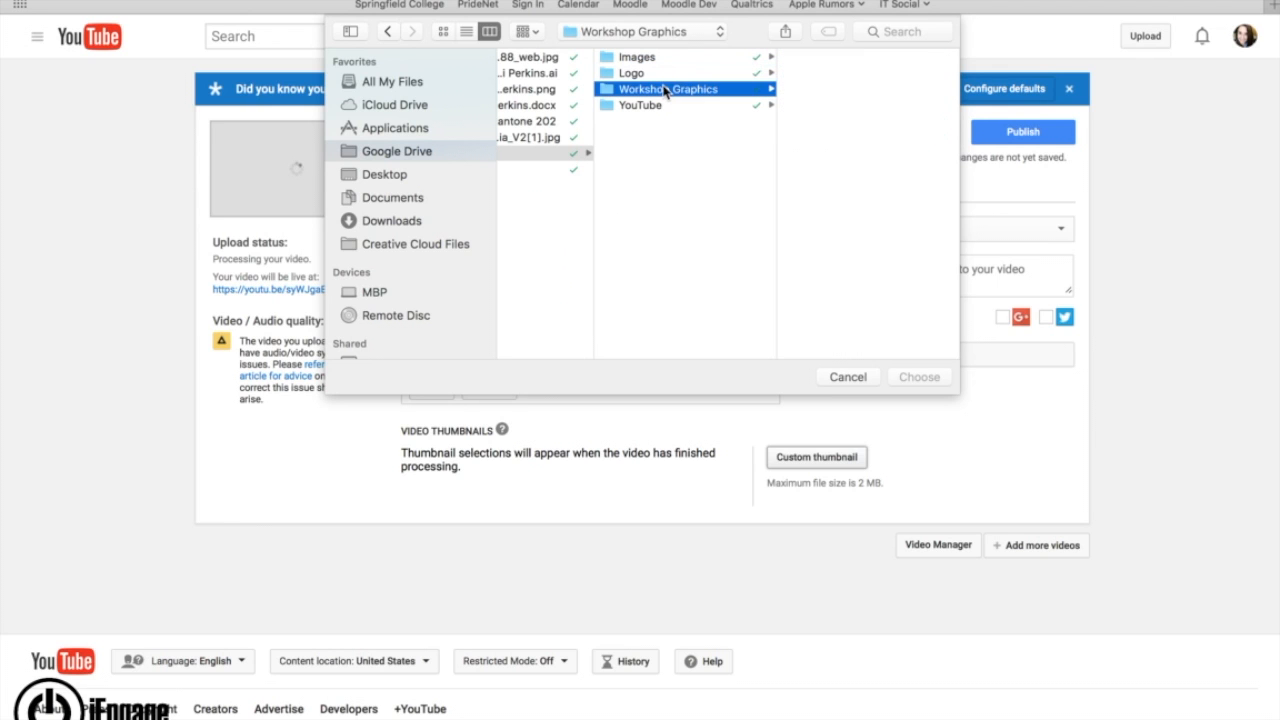
{"action": "left_click", "coordinate": [884, 252]}
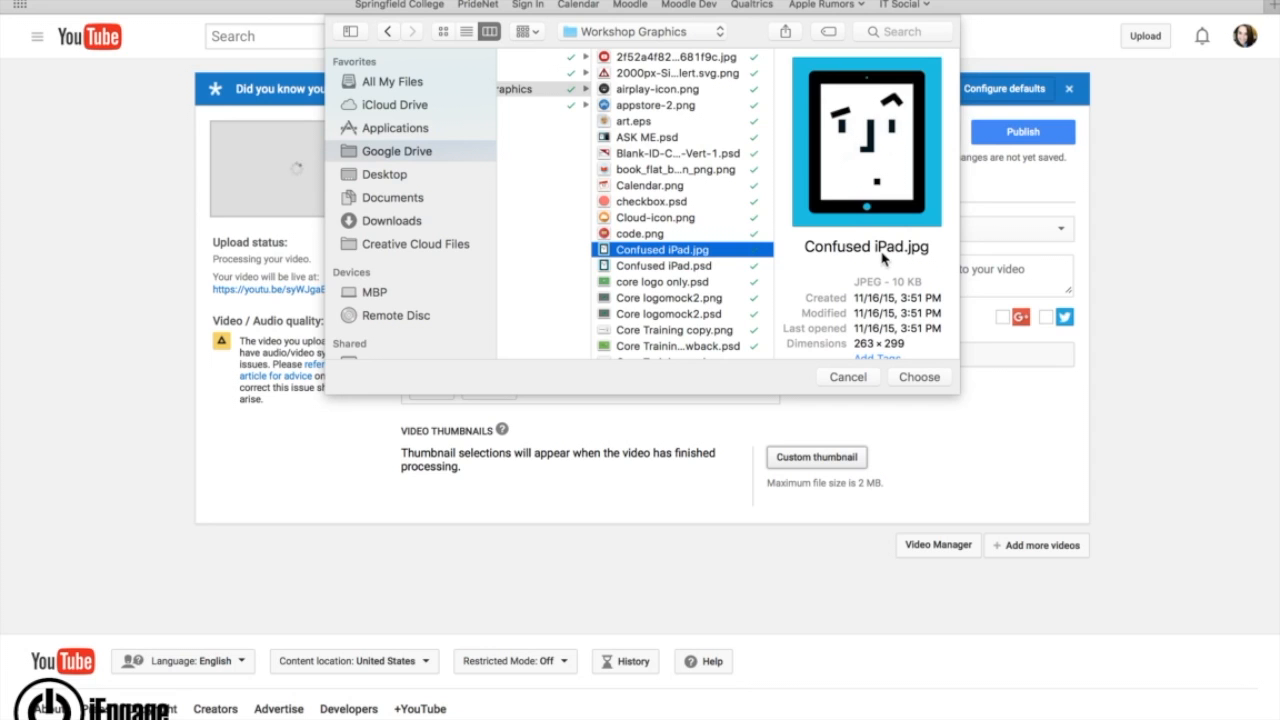
{"action": "left_click", "coordinate": [924, 380]}
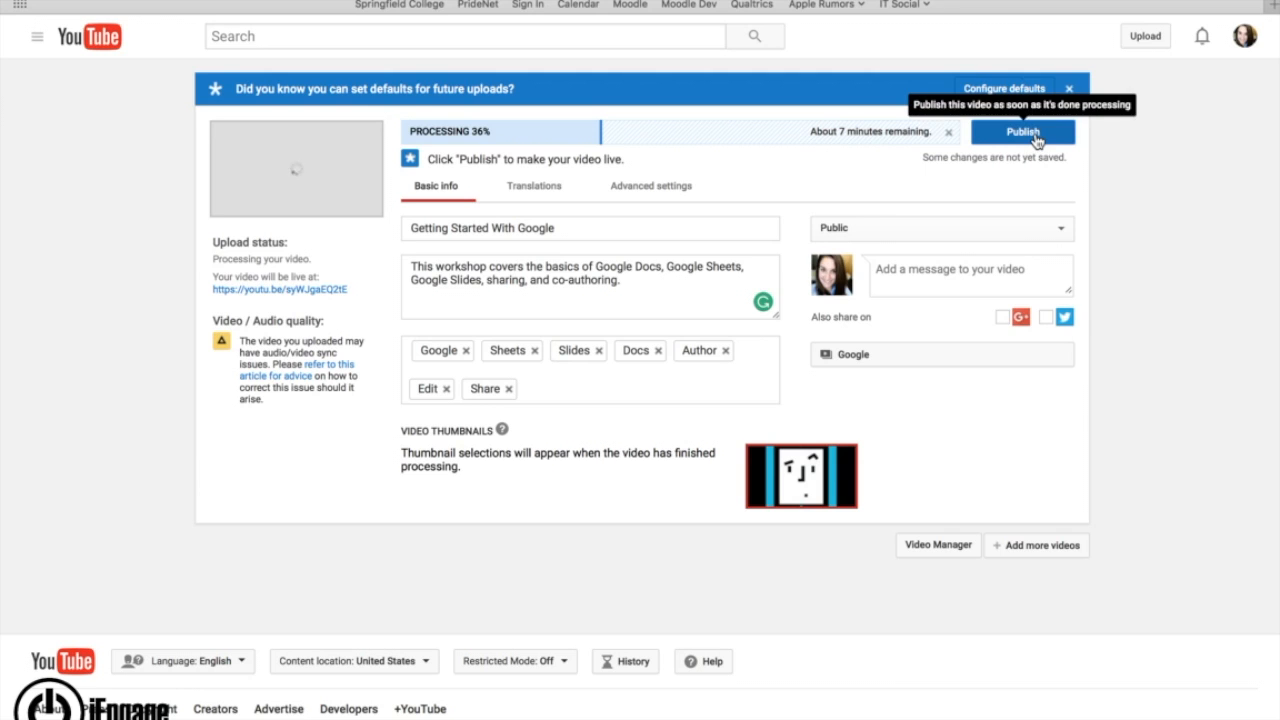
- Open the Video Manager in a separate browser tab while keeping the upload page open
{"action": "left_click", "coordinate": [937, 548], "text": "super"}
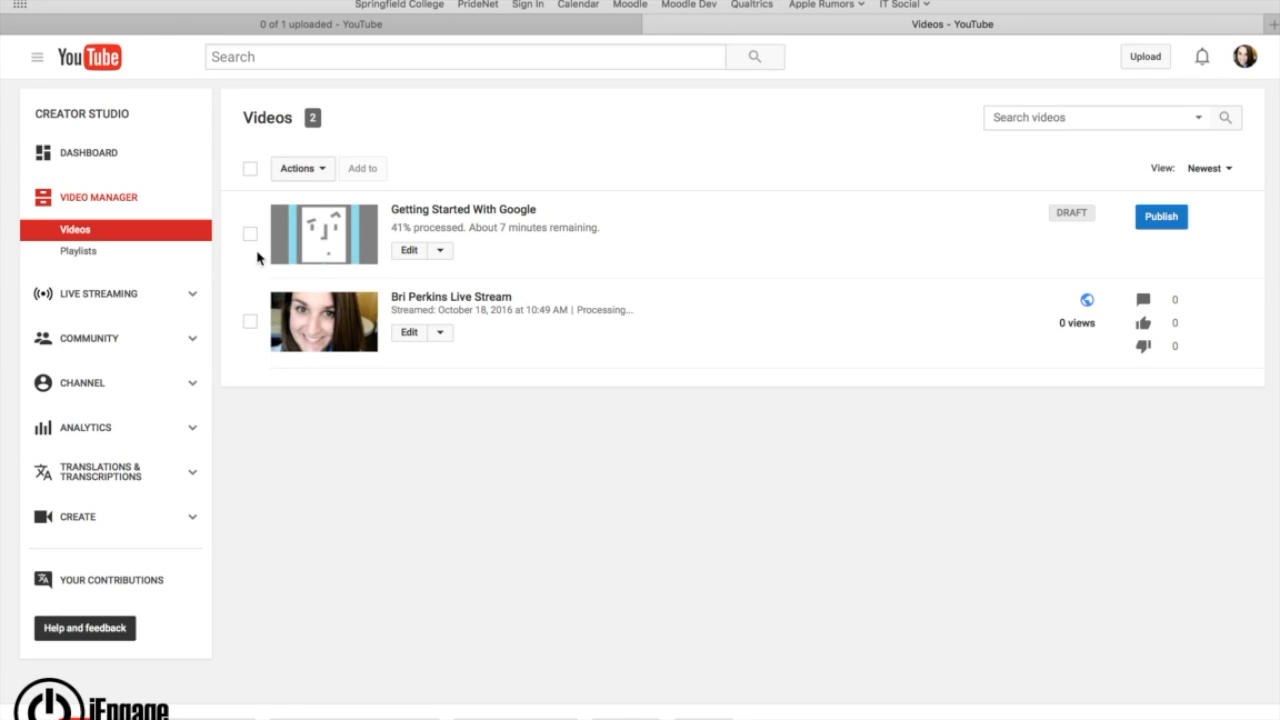
- Select only the "Getting Started With Google" draft in the video list and review the bulk actions offered for it
{"action": "left_click", "coordinate": [250, 236]}
{"action": "left_click", "coordinate": [251, 324]}
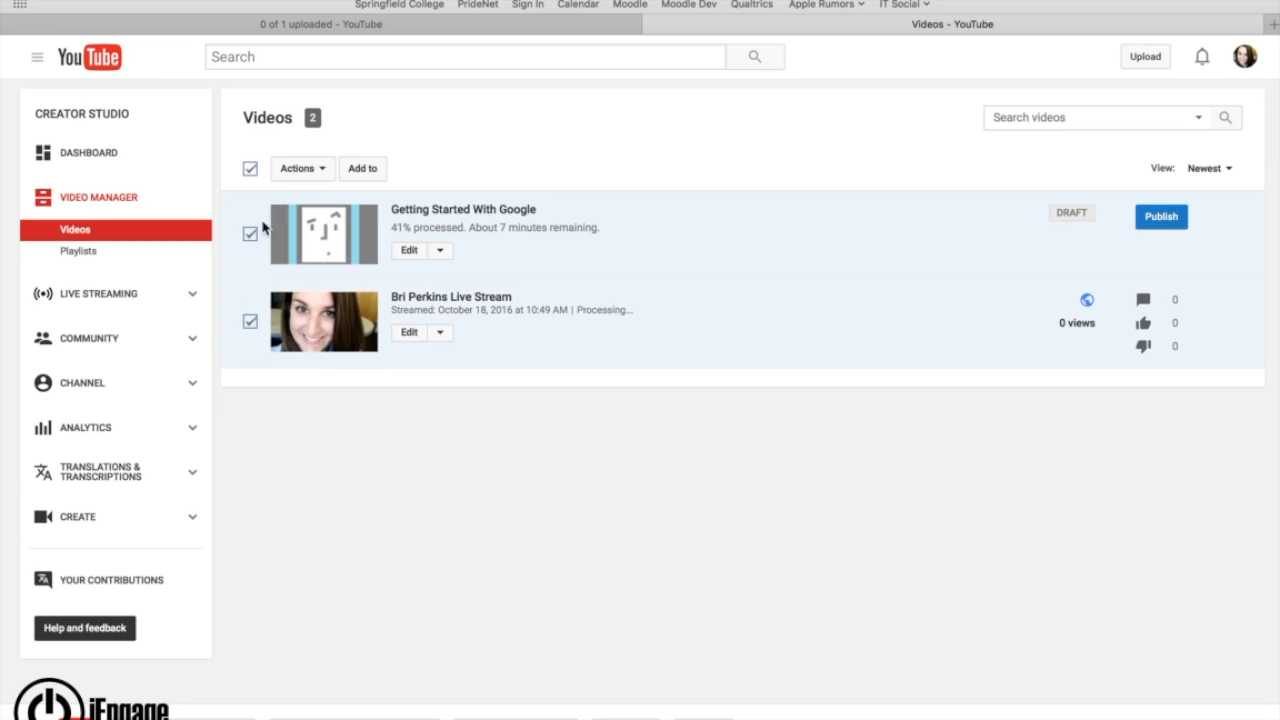
{"action": "left_click", "coordinate": [250, 321]}
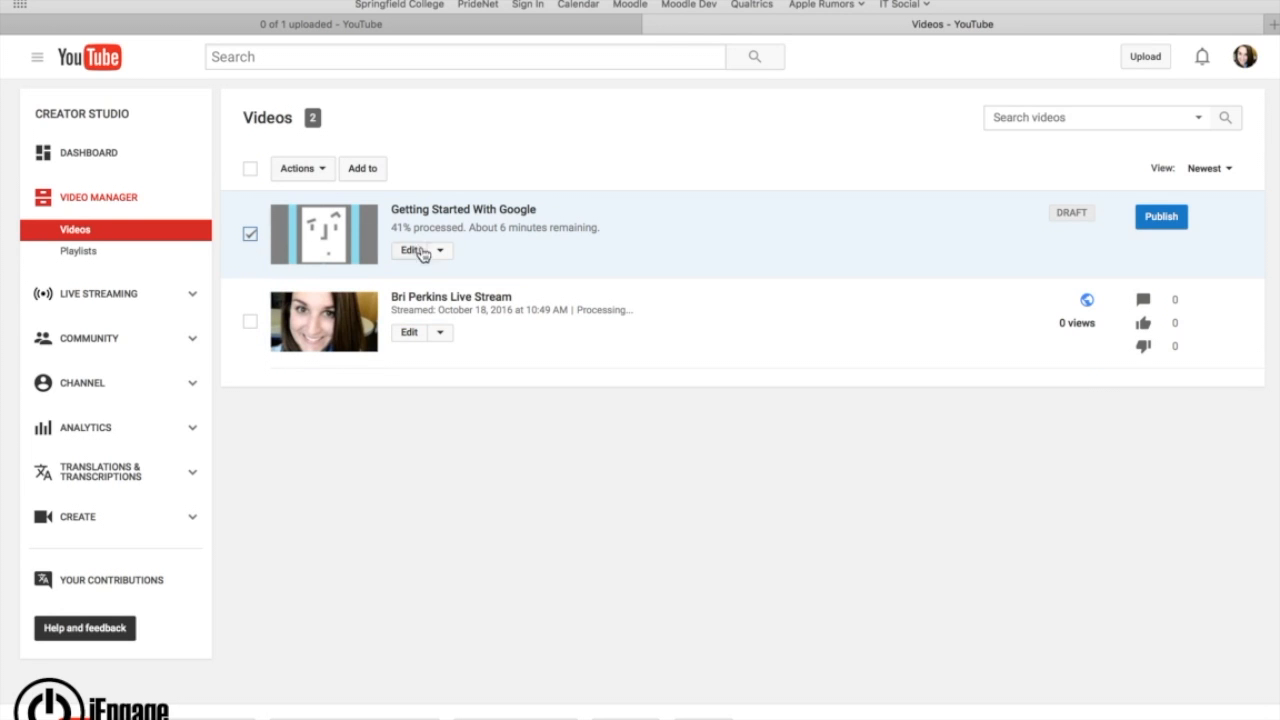
{"action": "left_click", "coordinate": [322, 172]}
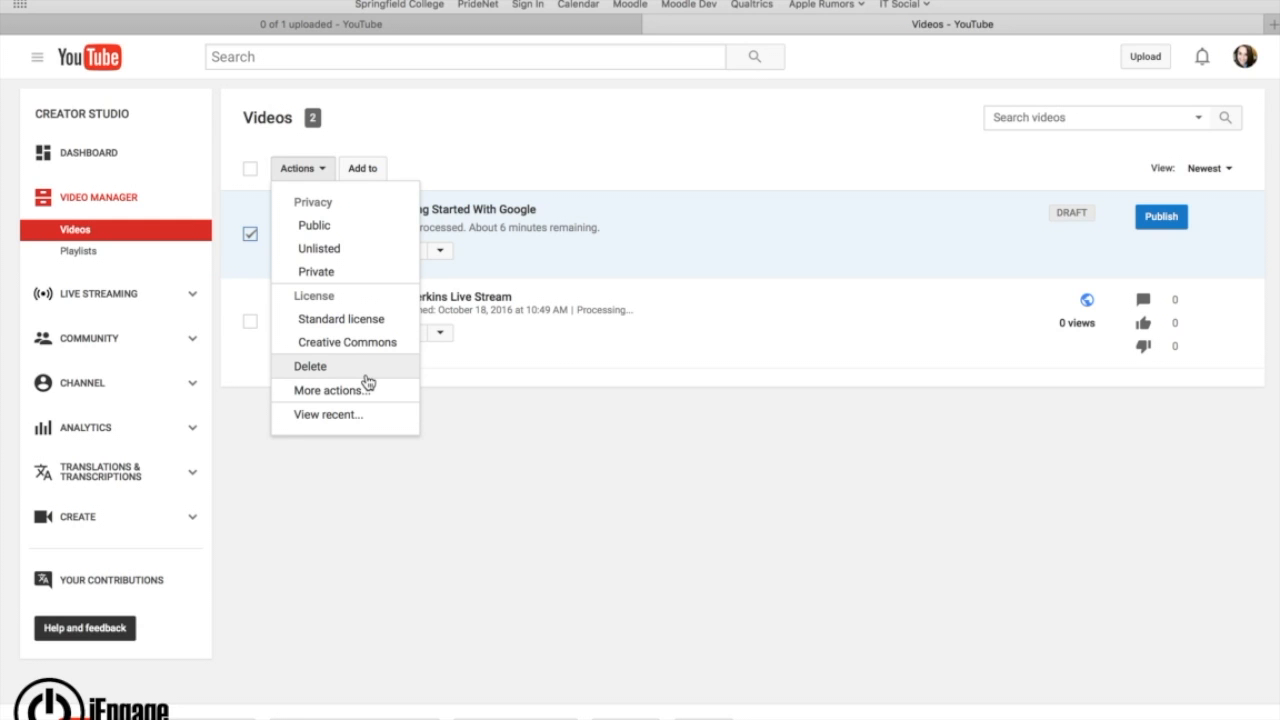
{"action": "left_click", "coordinate": [549, 466]}
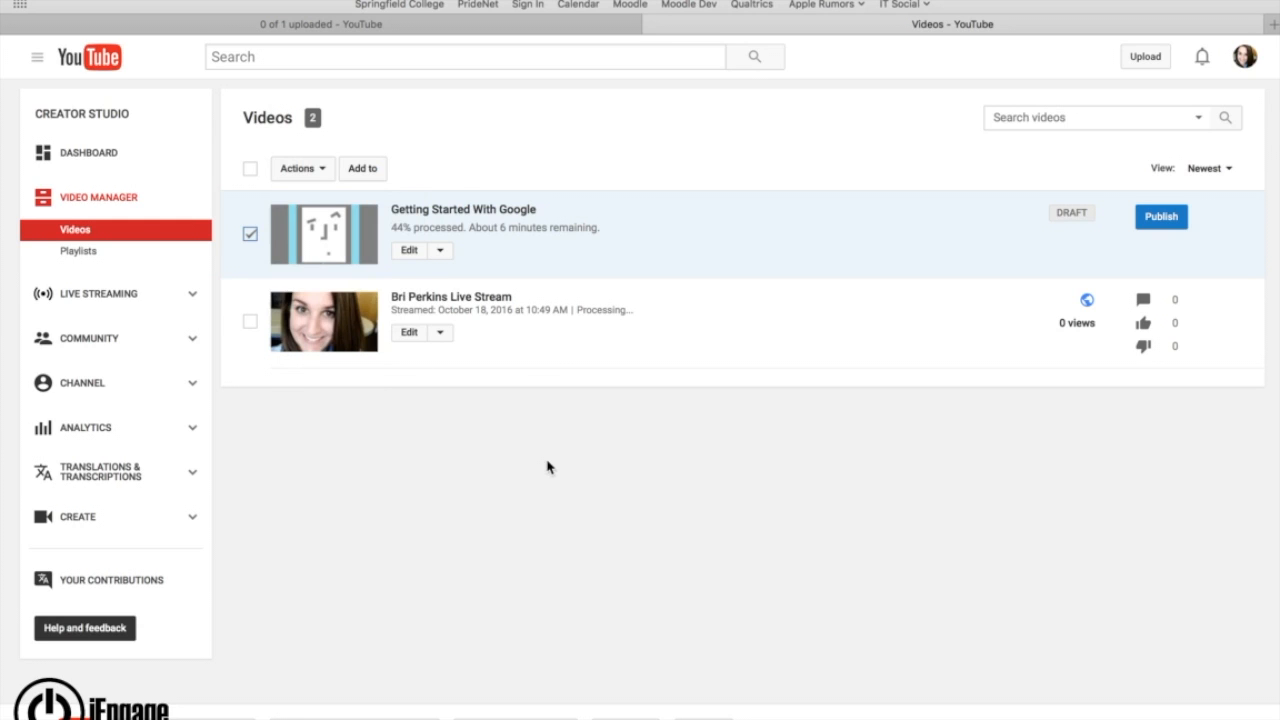
- Check the playlist options for adding the selected video without choosing any, and open the channel's Playlists page
{"action": "left_click", "coordinate": [364, 170]}
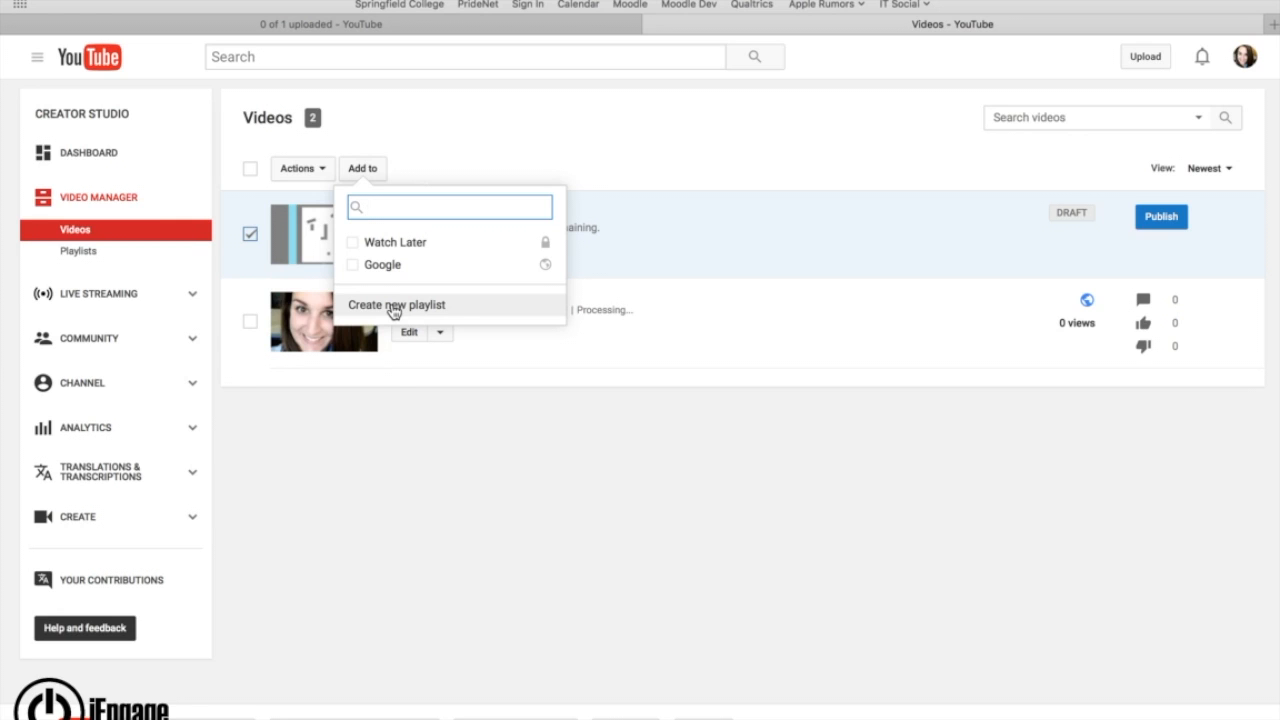
{"action": "left_click", "coordinate": [400, 449]}
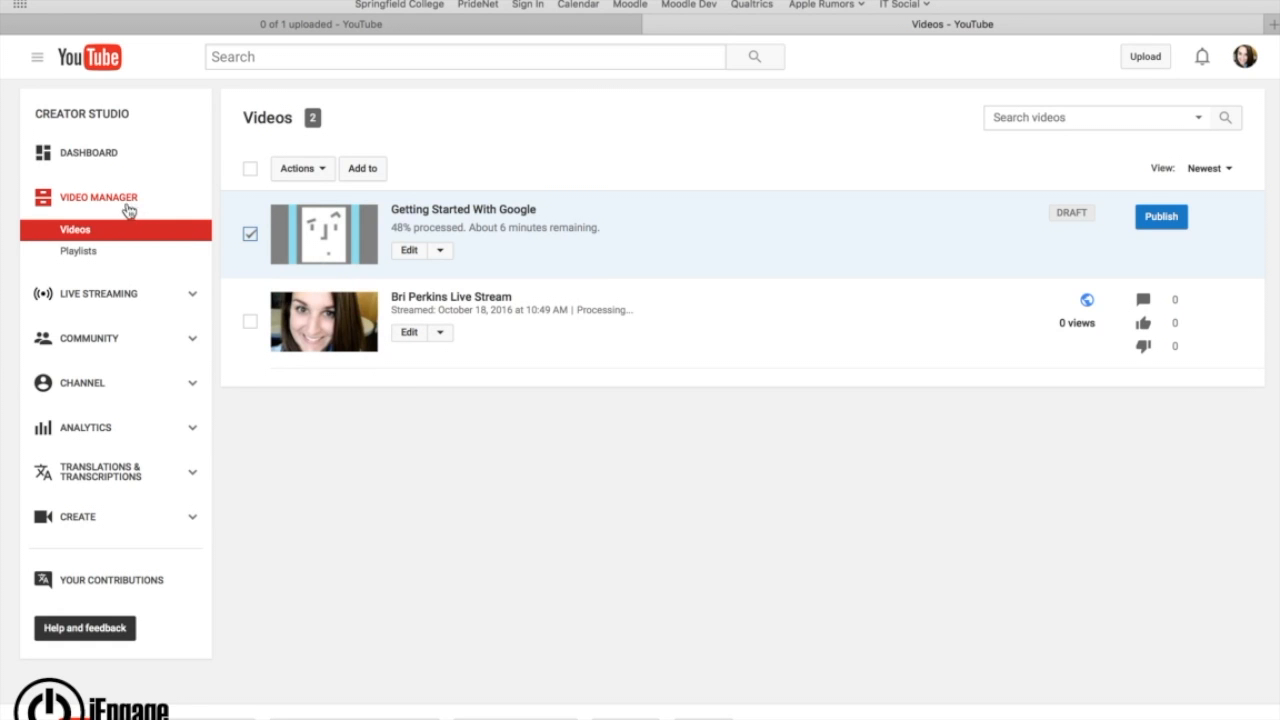
{"action": "left_click", "coordinate": [80, 252]}
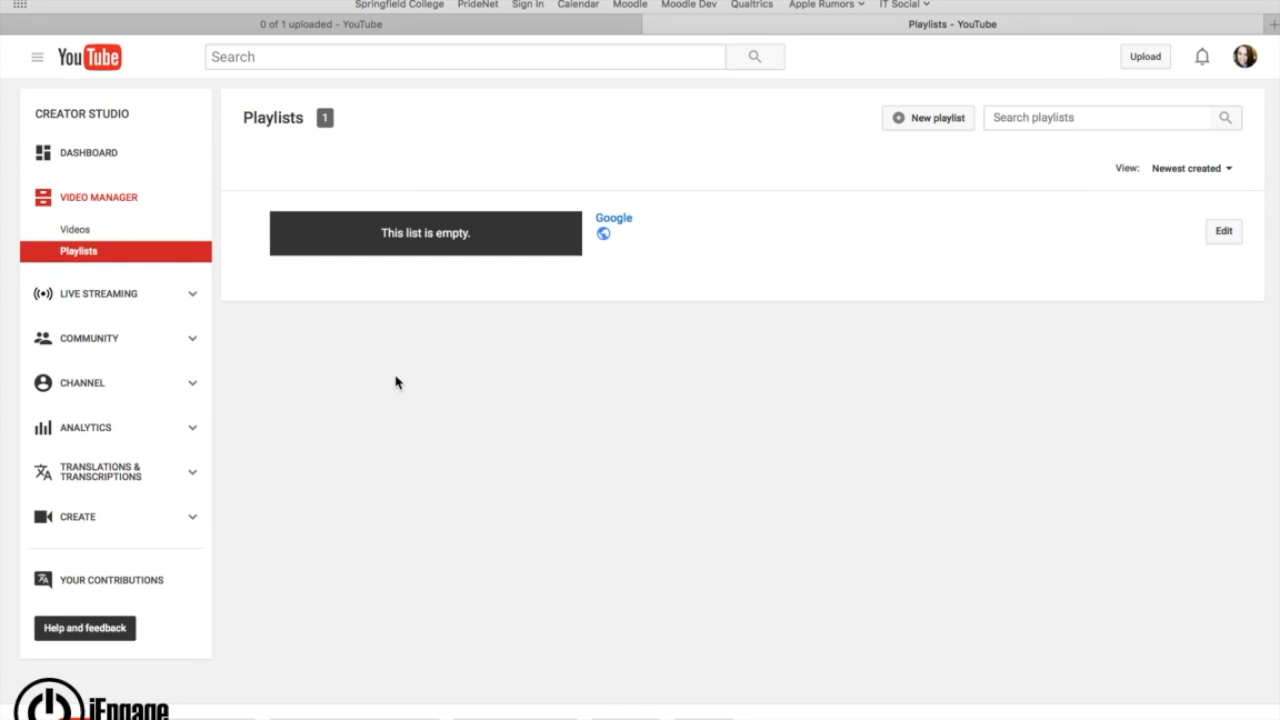